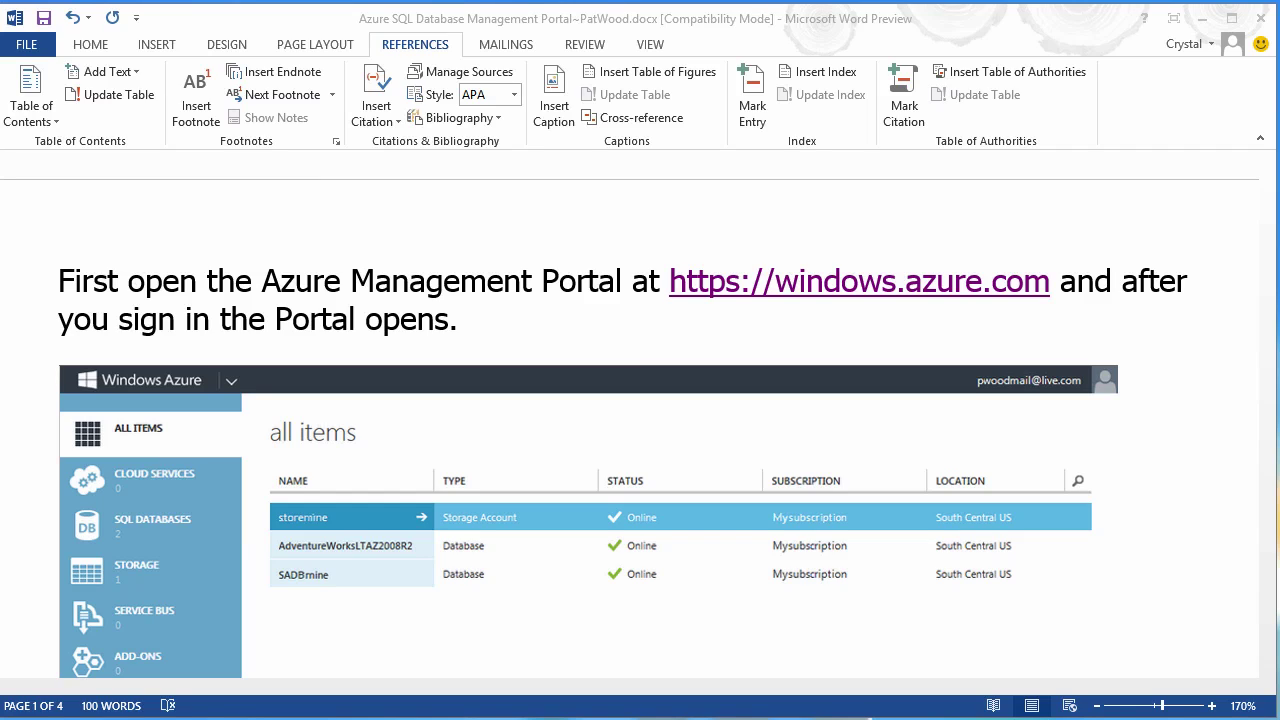
Step: Insert the Figure caption "The Windows Azure Portal" for the first portal screenshot, positioned above the selected item
click(735, 436)
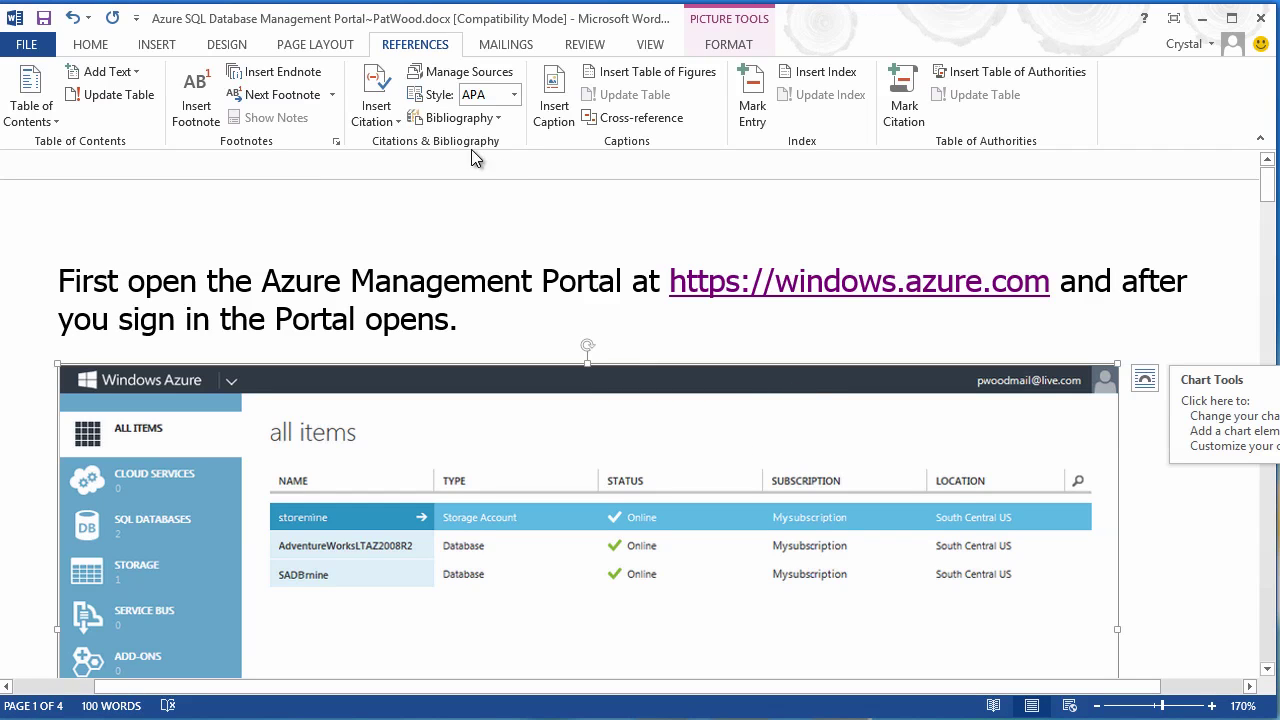
click(555, 106)
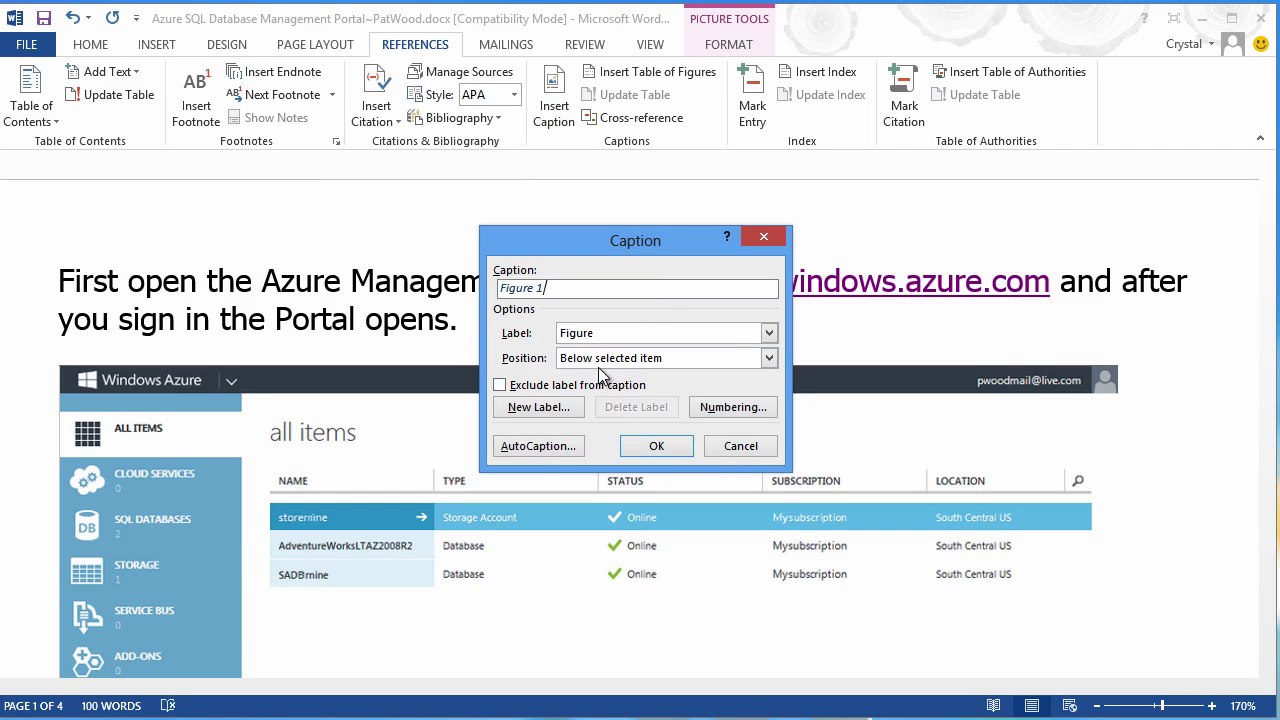
click(768, 339)
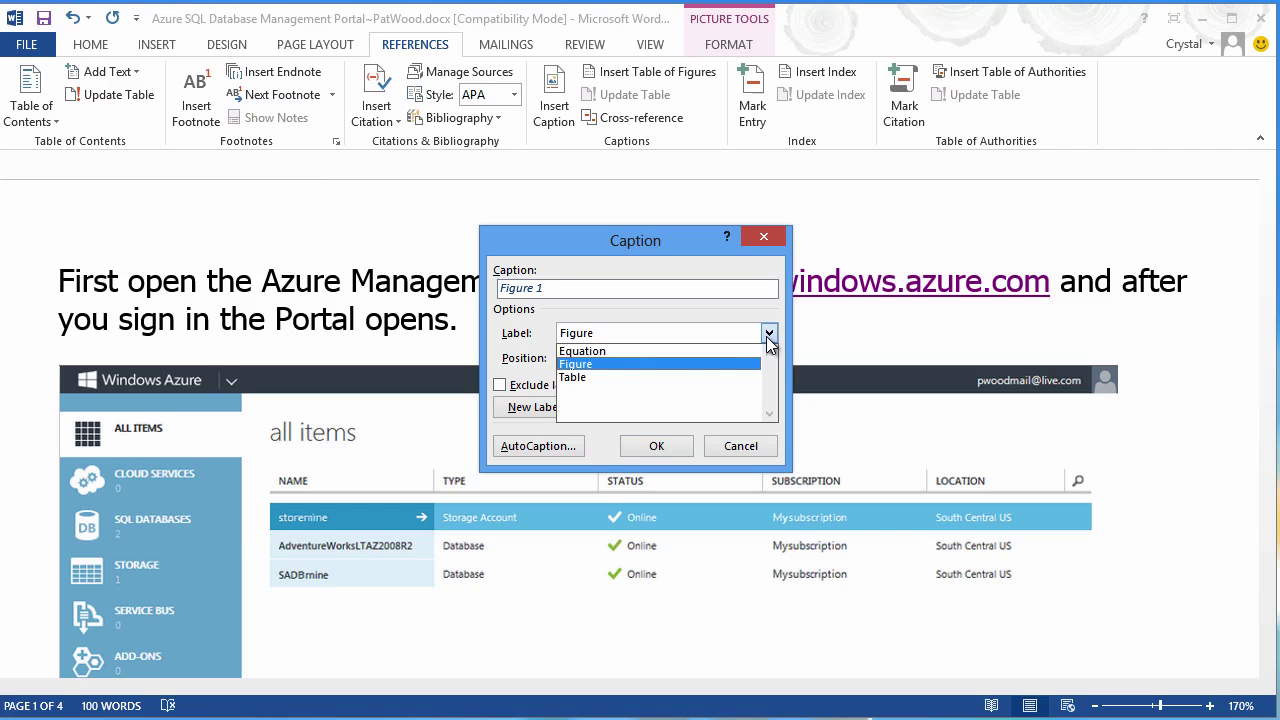
click(592, 365)
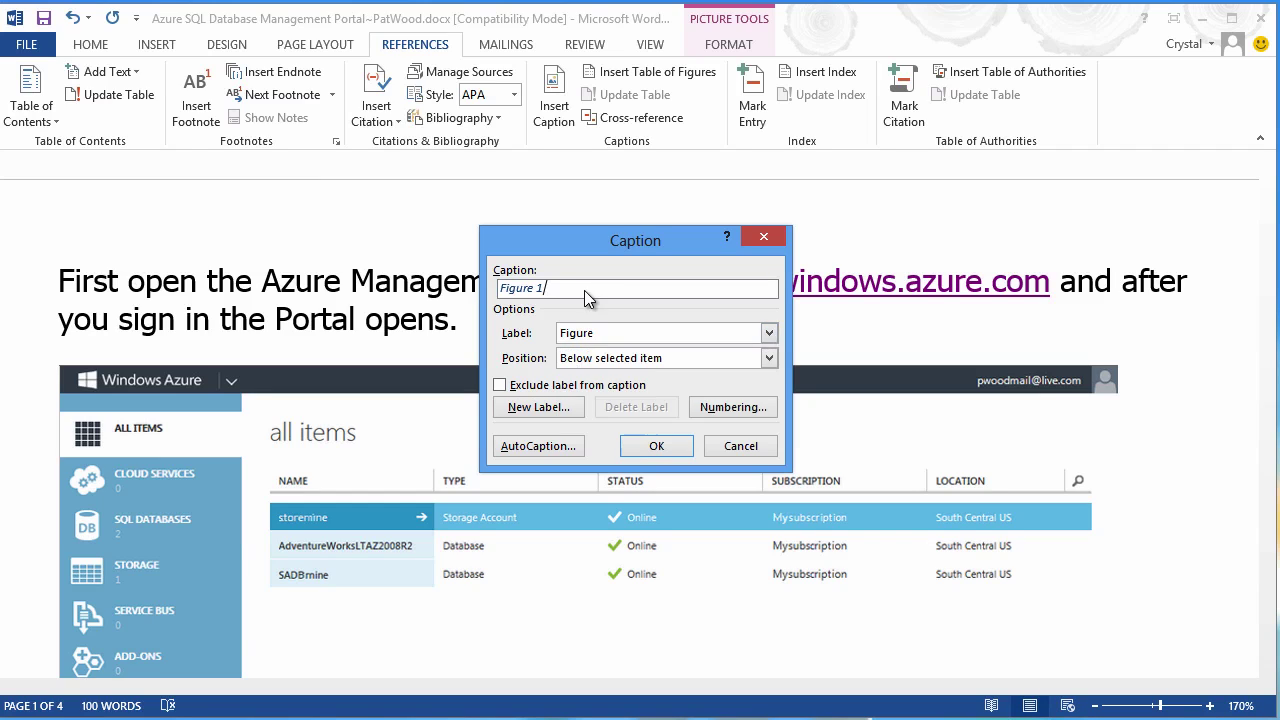
text(The Windows Azure Portal)
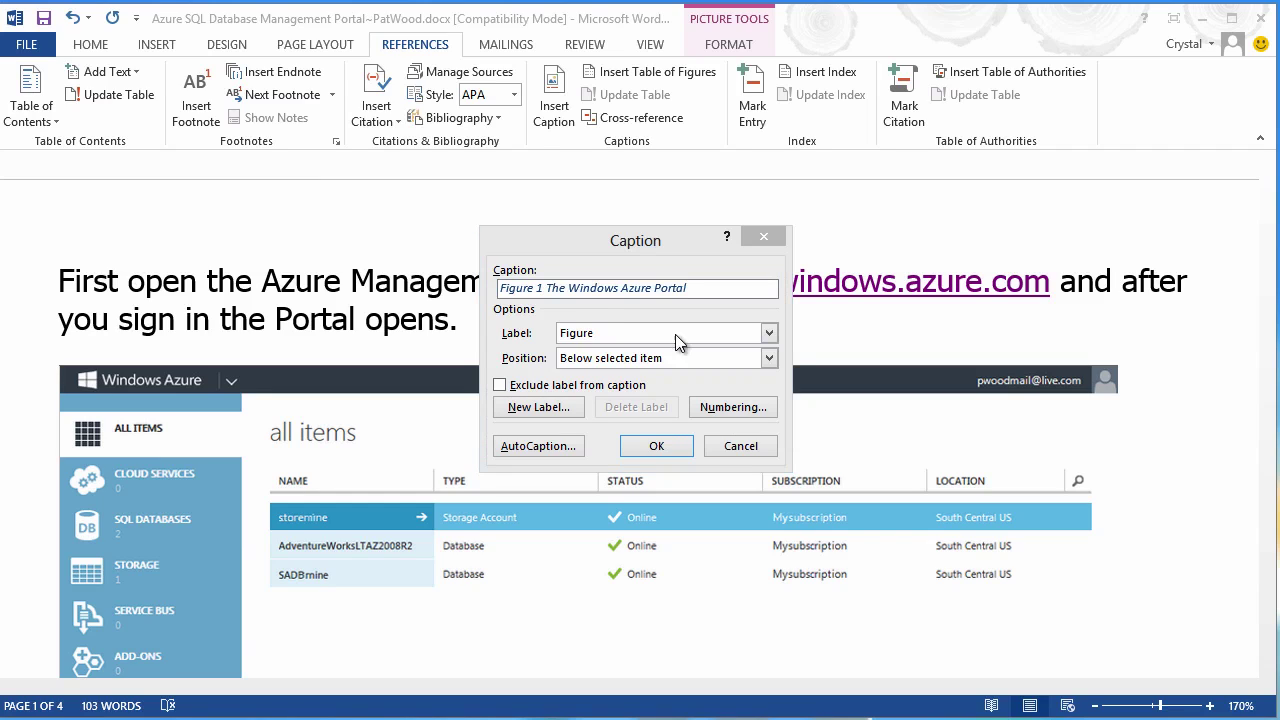
click(768, 358)
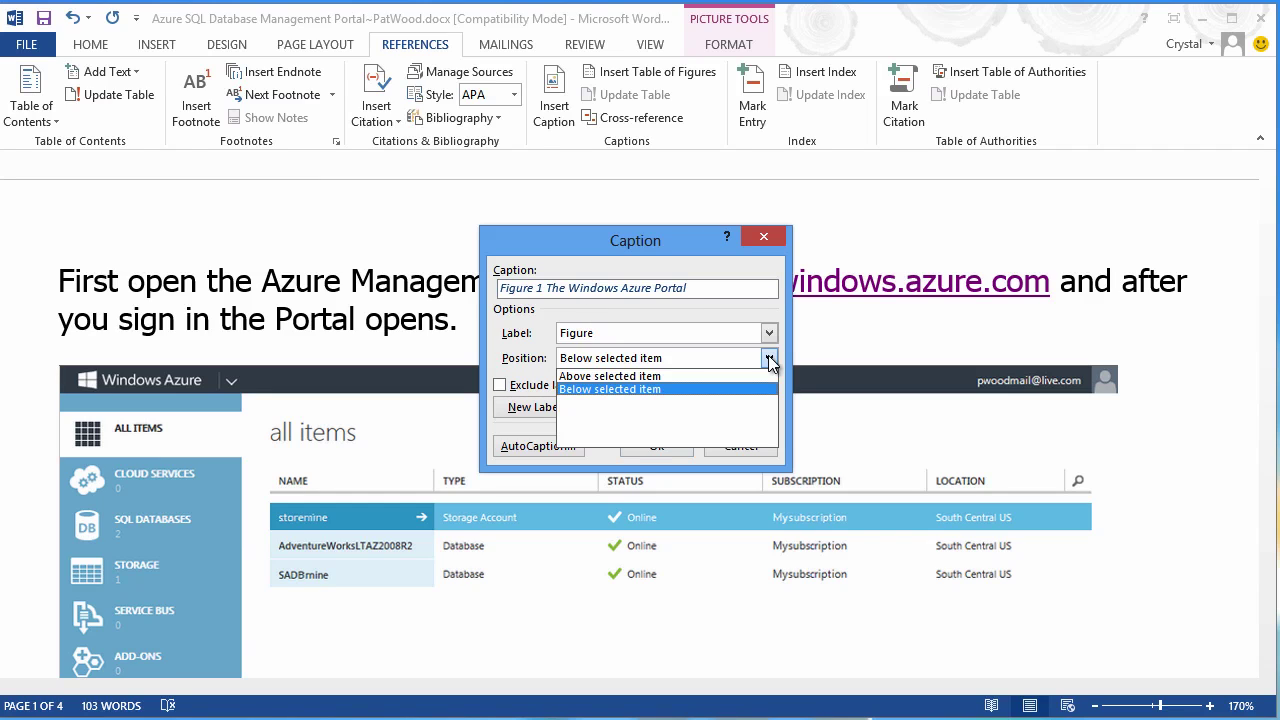
click(645, 377)
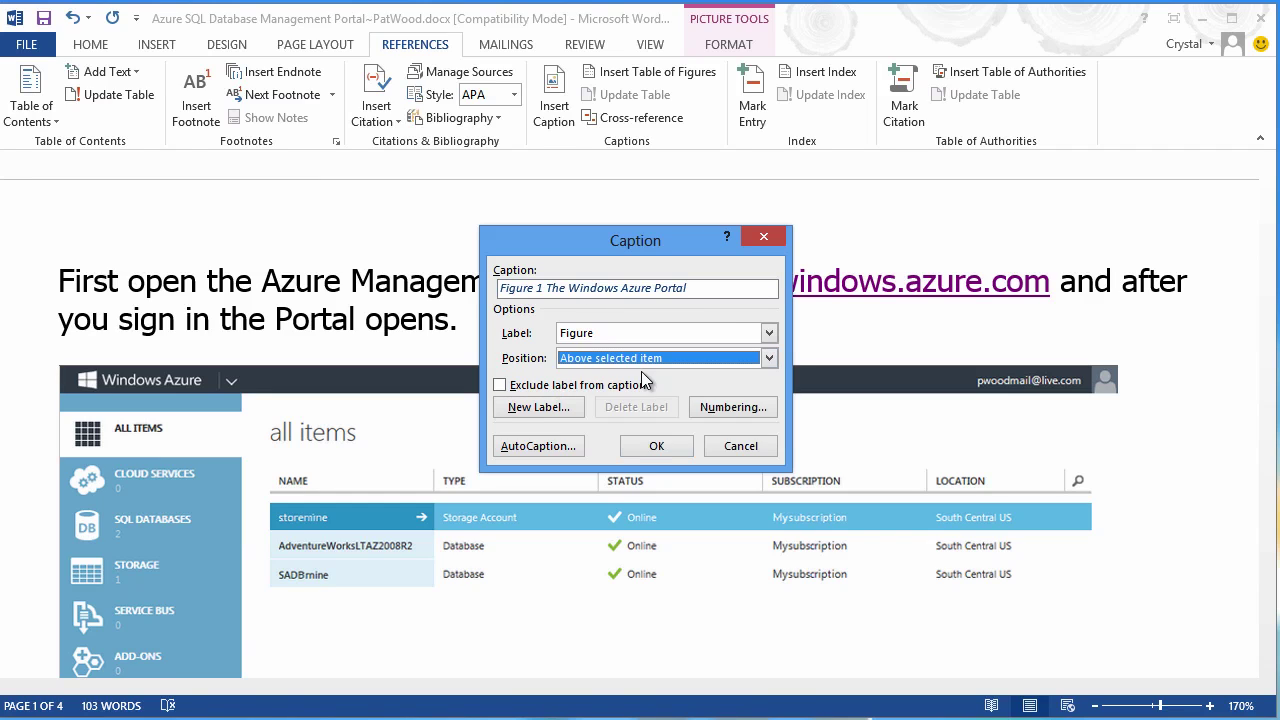
click(657, 449)
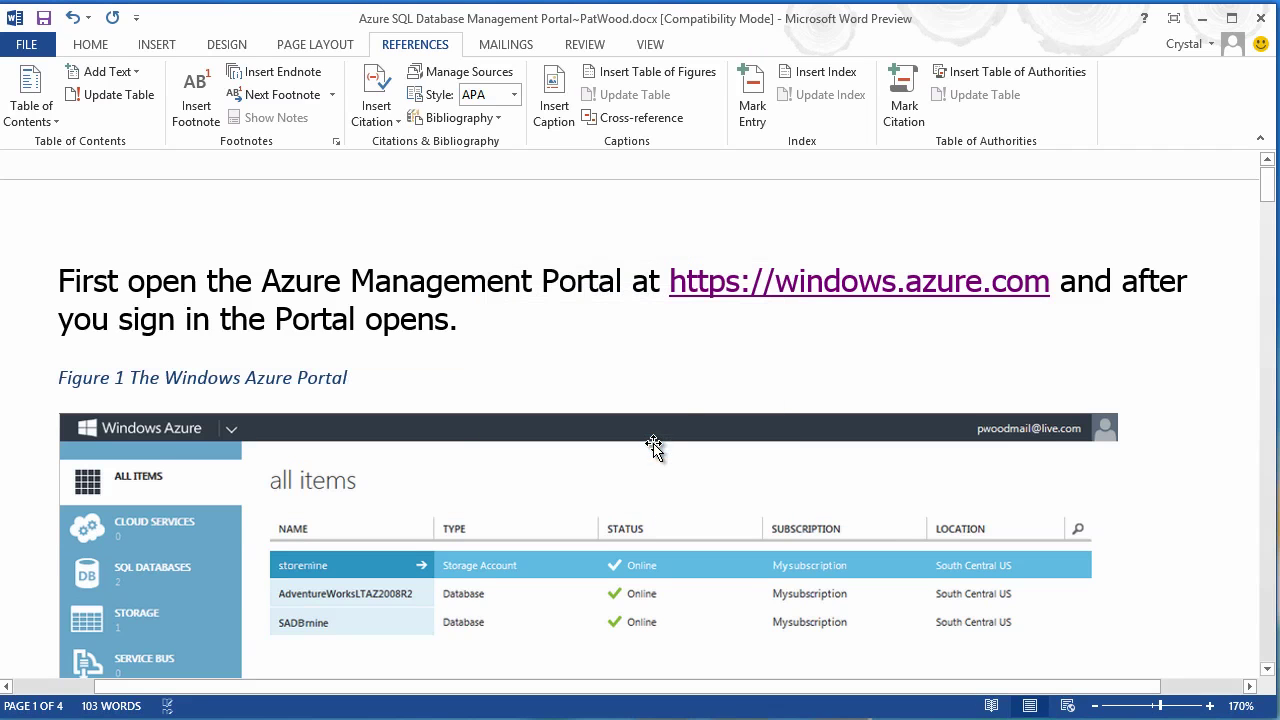
Step: Add the Figure caption "Databases" above the screenshot under "Then click on the name of your database."
click(1268, 626)
click(1267, 669)
click(1267, 670)
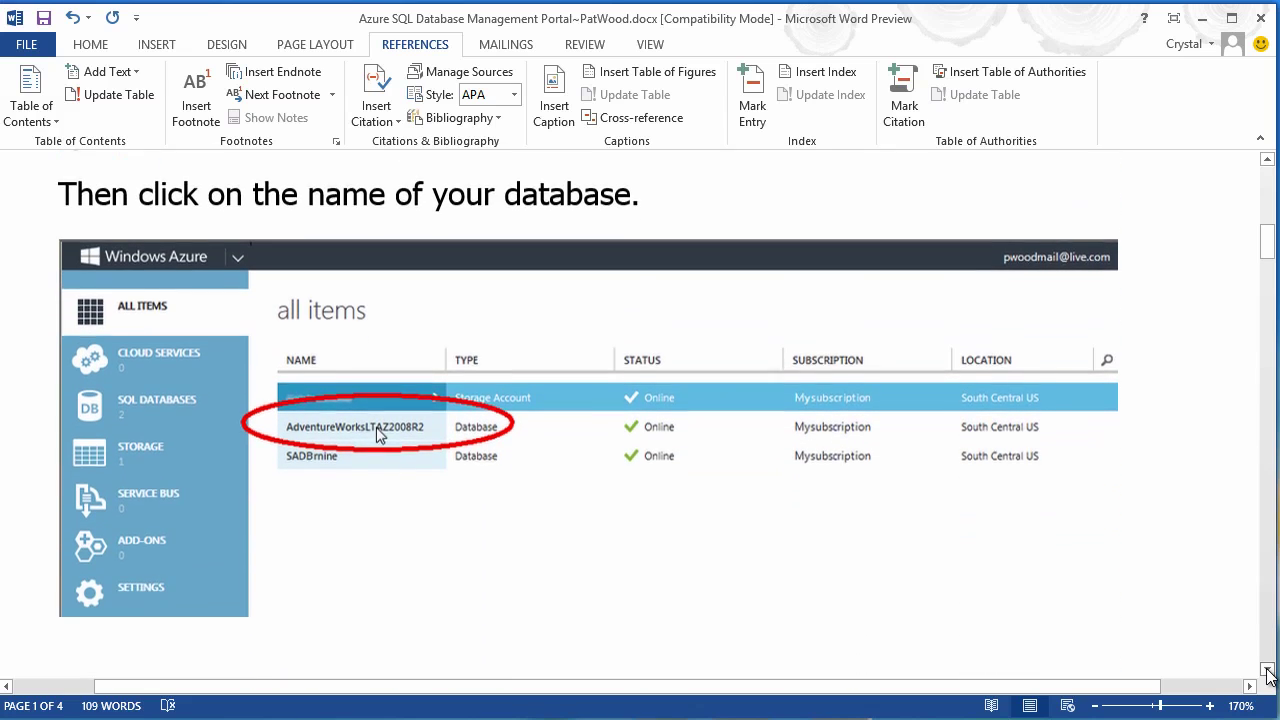
click(524, 320)
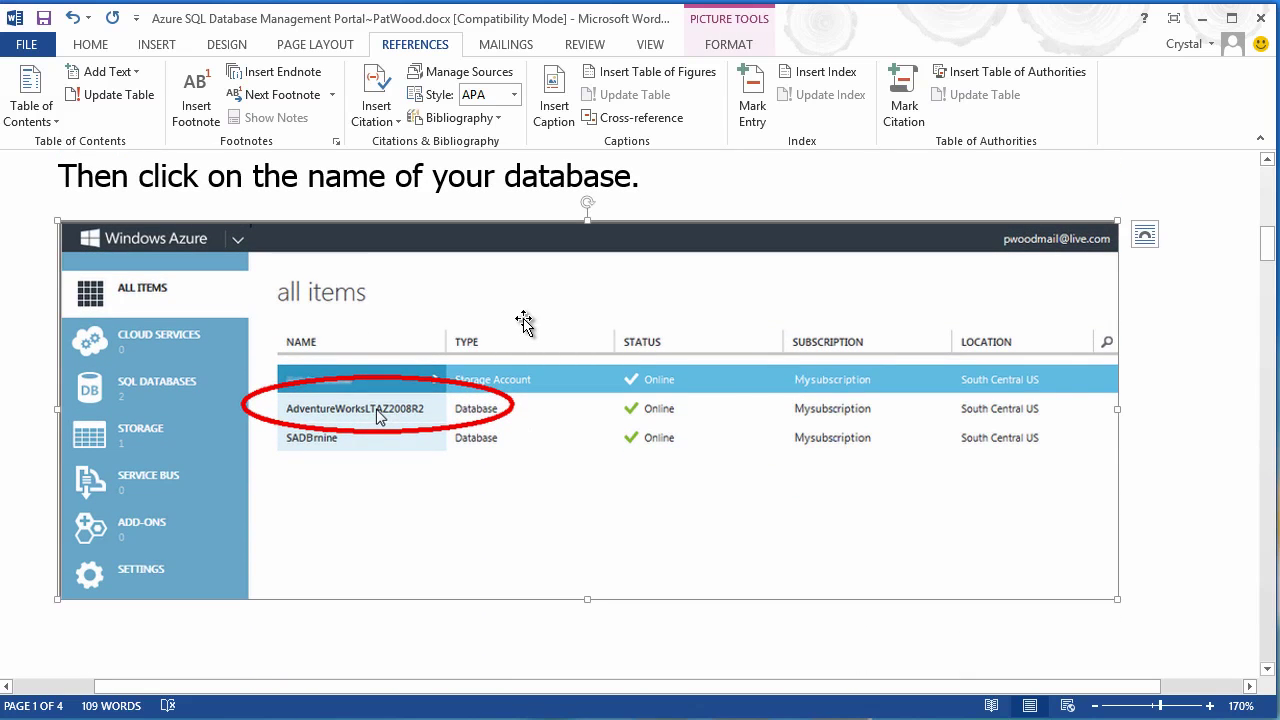
click(556, 112)
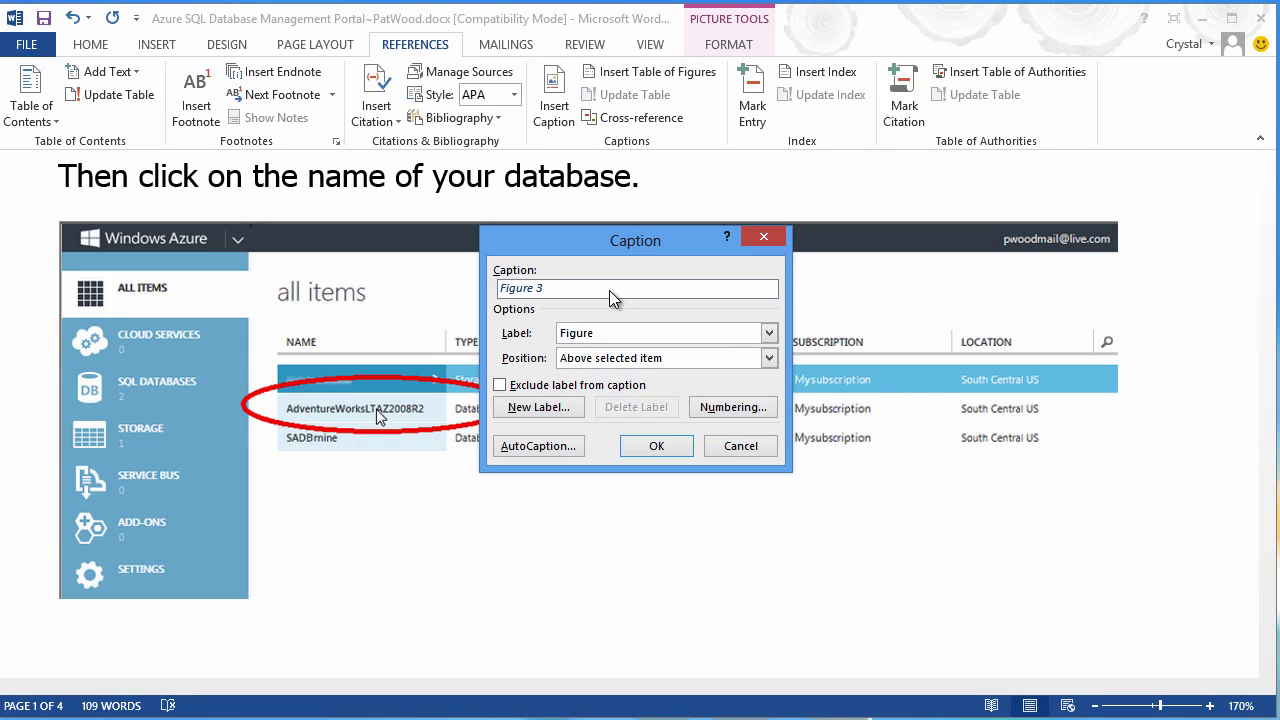
text(Databases)
click(660, 447)
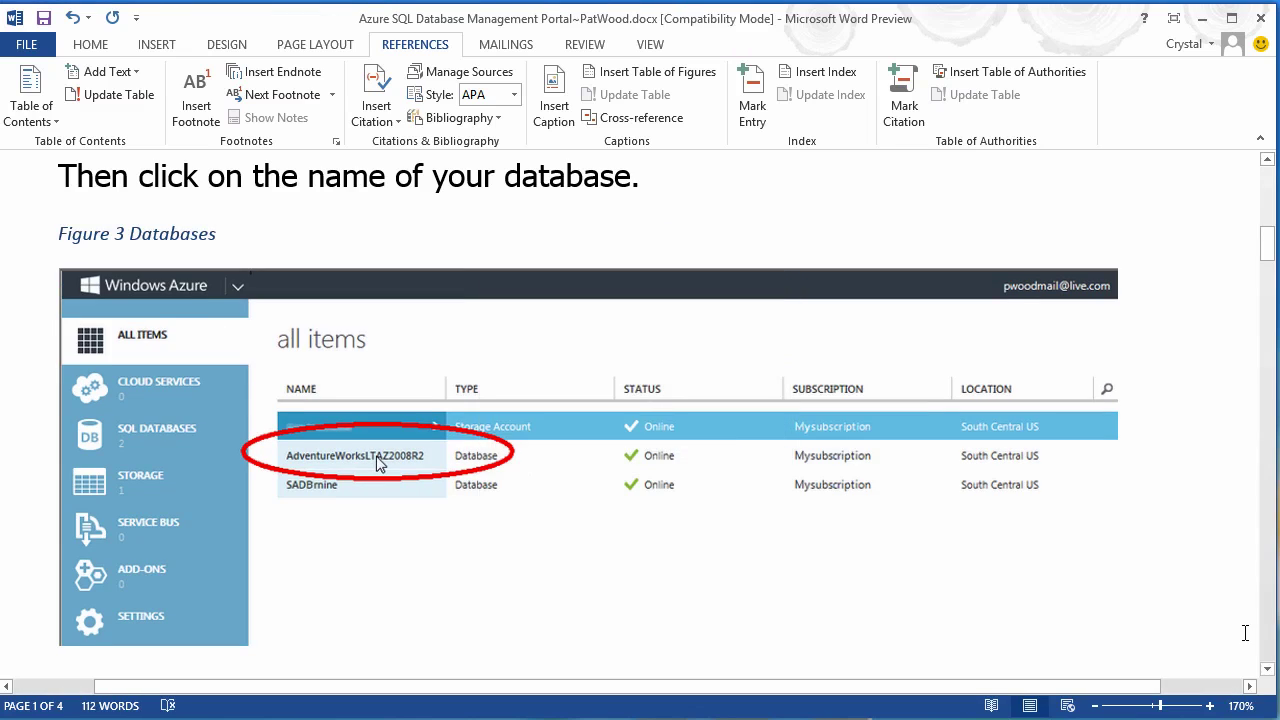
Step: Add the Figure caption "Dashboard" above the adventureworksltaz2008r2 dashboard screenshot on page 2
scroll(380, 463, down, 10)
click(476, 268)
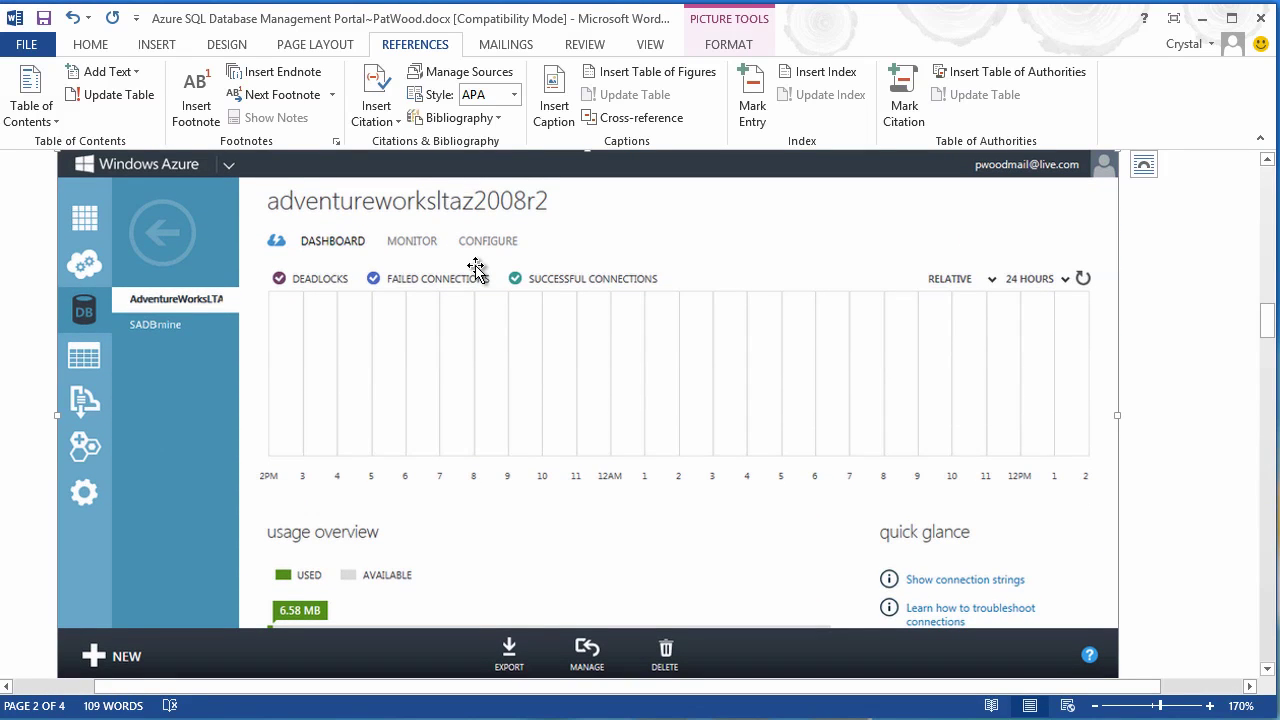
click(555, 100)
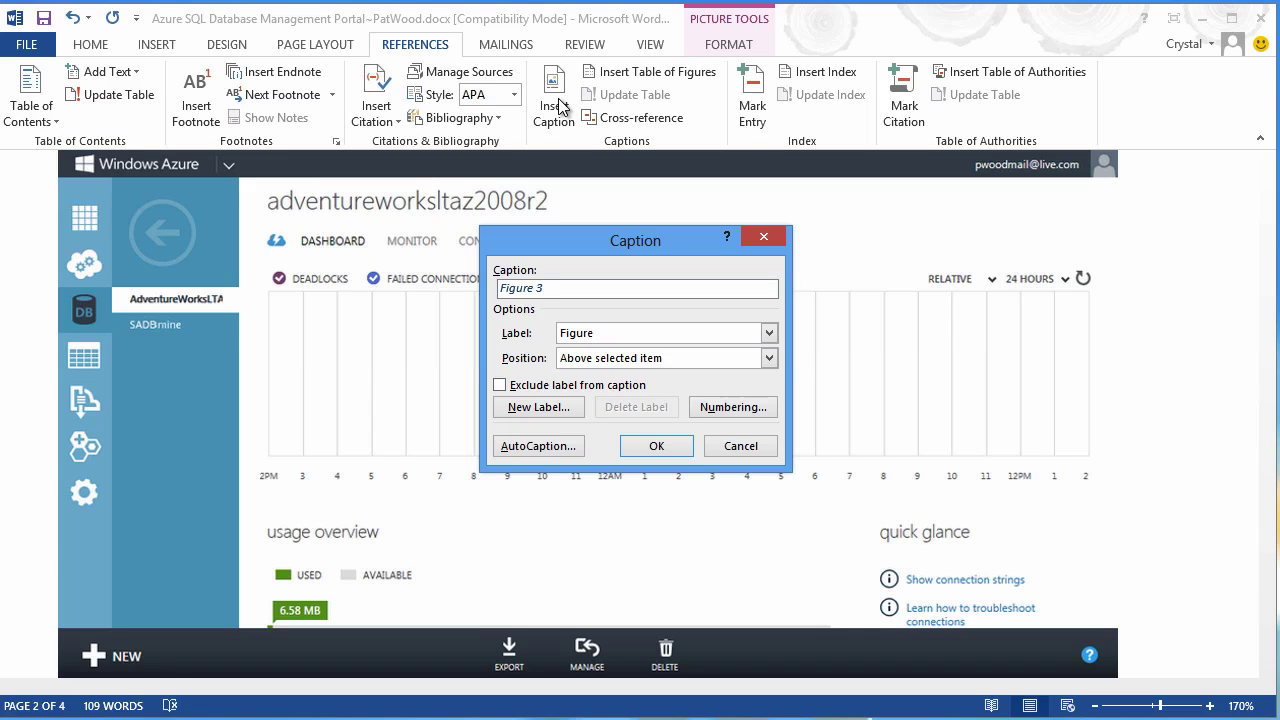
text(Dashboard)
click(543, 288)
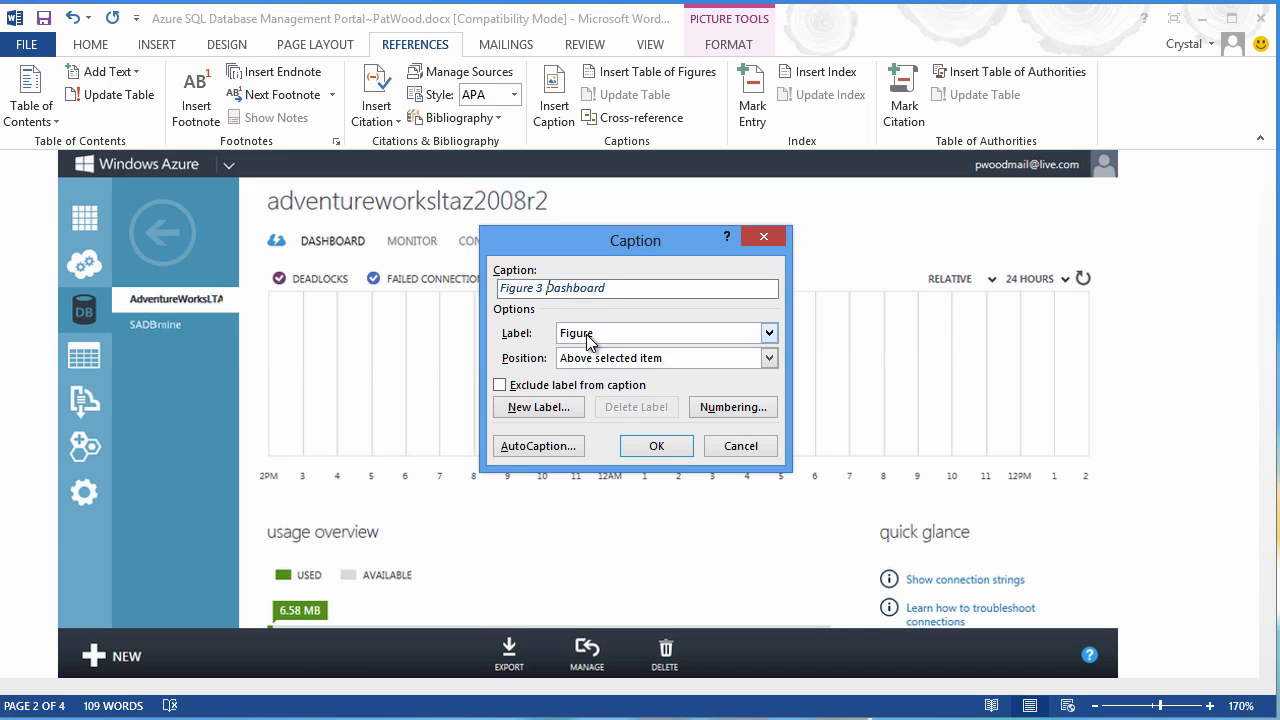
click(655, 447)
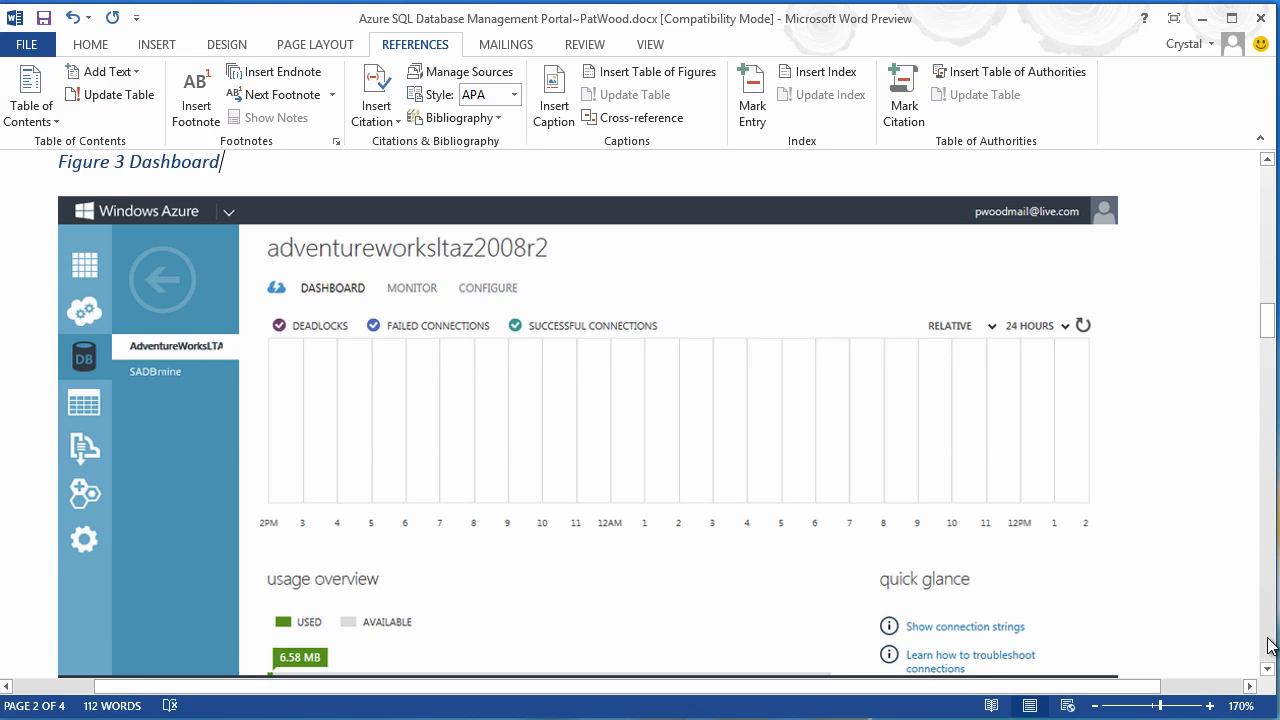
Step: Add the Figure caption "URL to Azure" above the MANAGE URL screenshot, with "Database" on a second line
click(1271, 645)
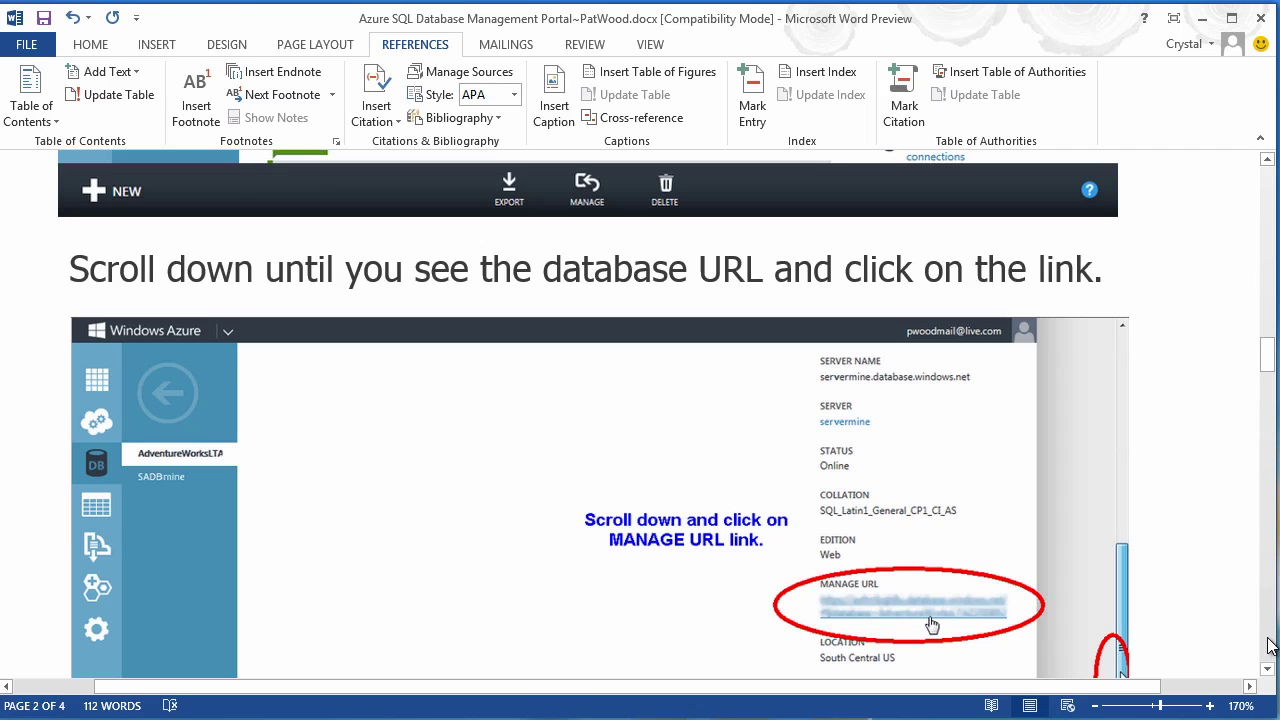
click(1268, 669)
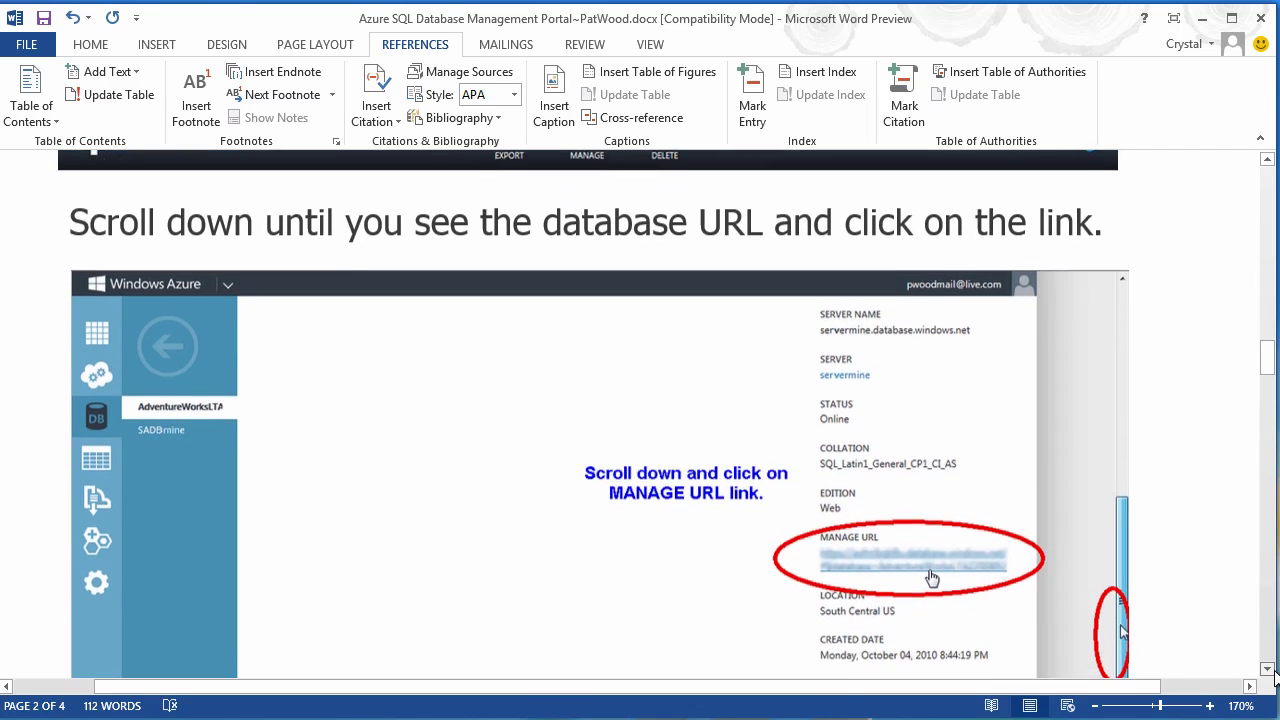
scroll(1275, 676, down, 3)
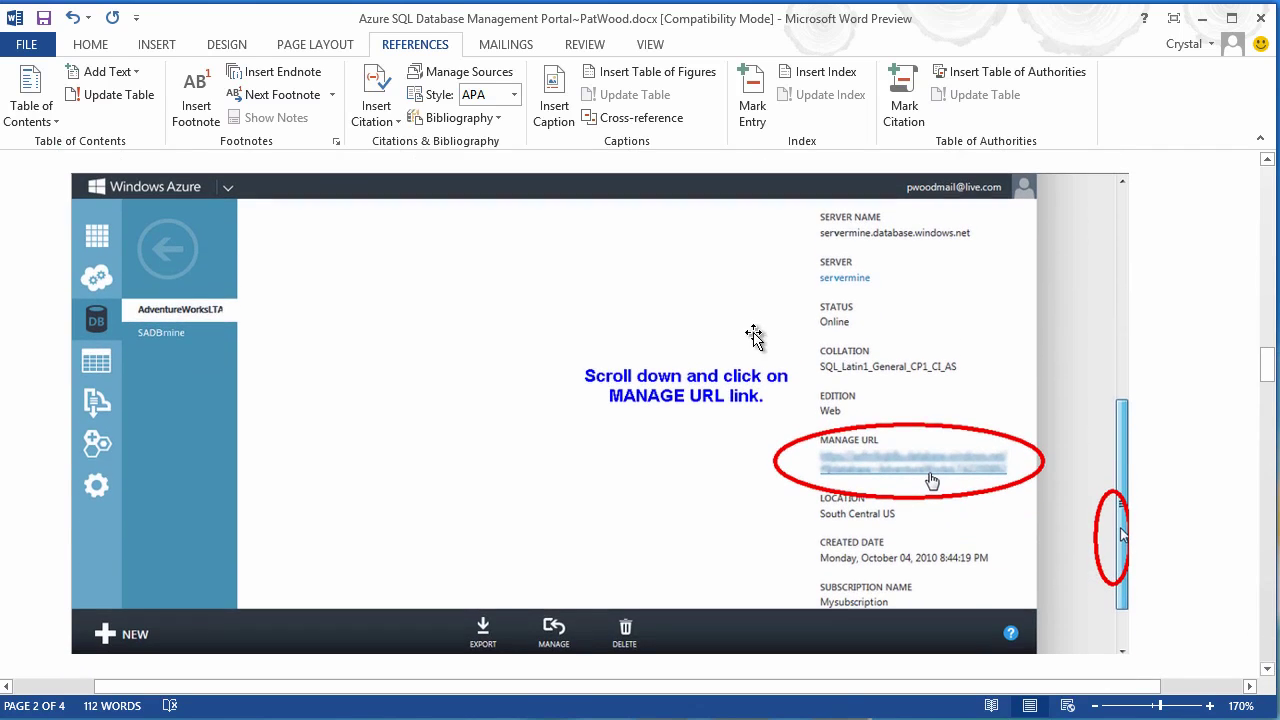
click(637, 298)
click(553, 105)
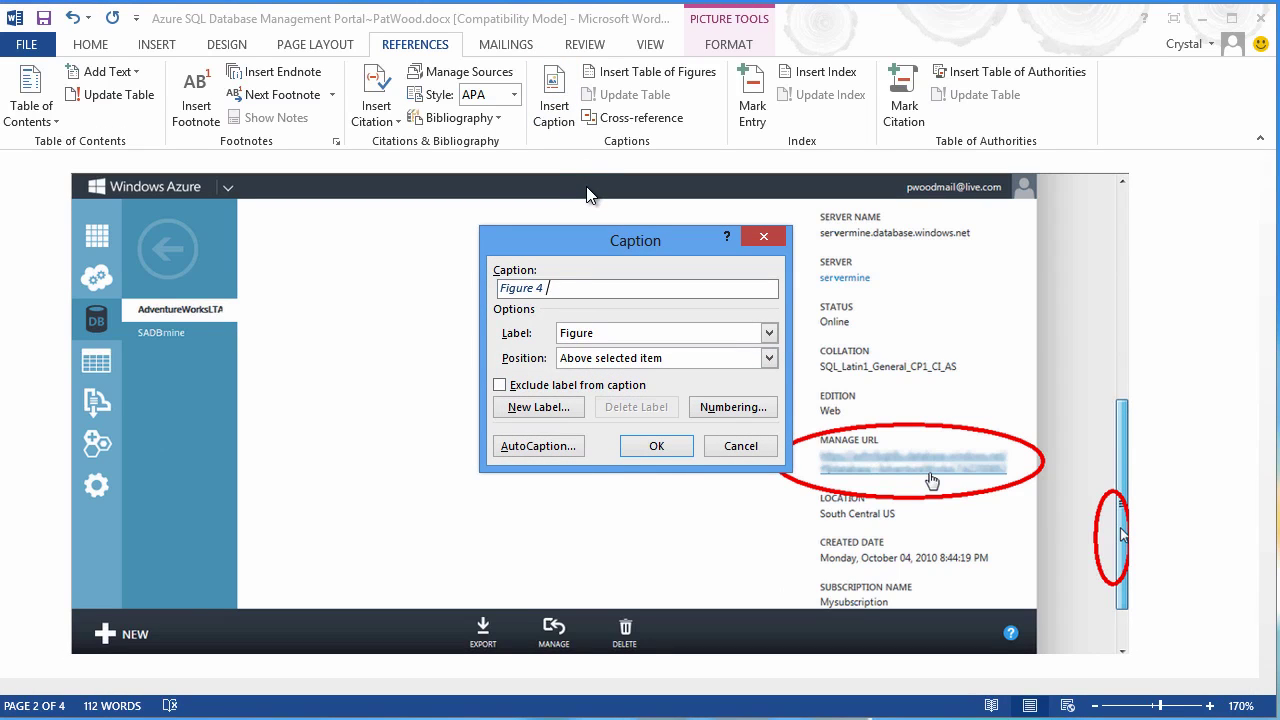
text(URL to Azure)
key(Return)
text(Database)
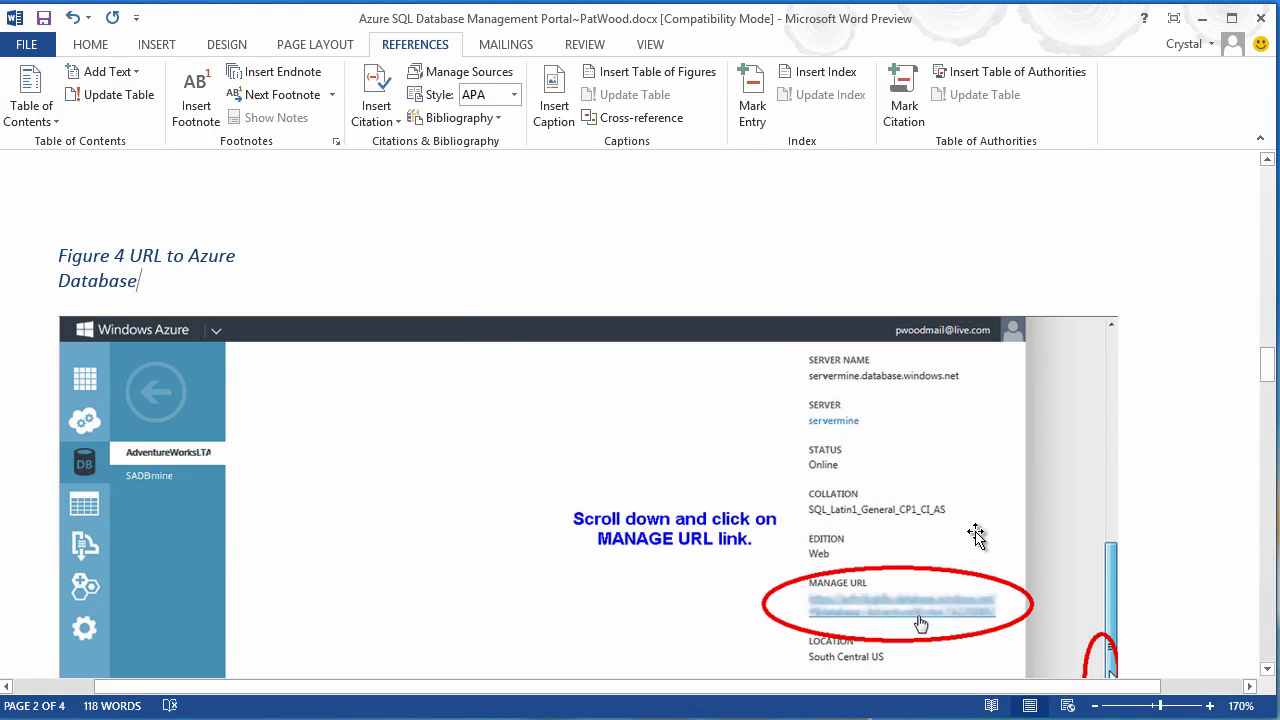
Step: Move the word "Database" up to the caption's first line so it reads "URL to Azure Database"
double_click(80, 286)
key(ctrl+c)
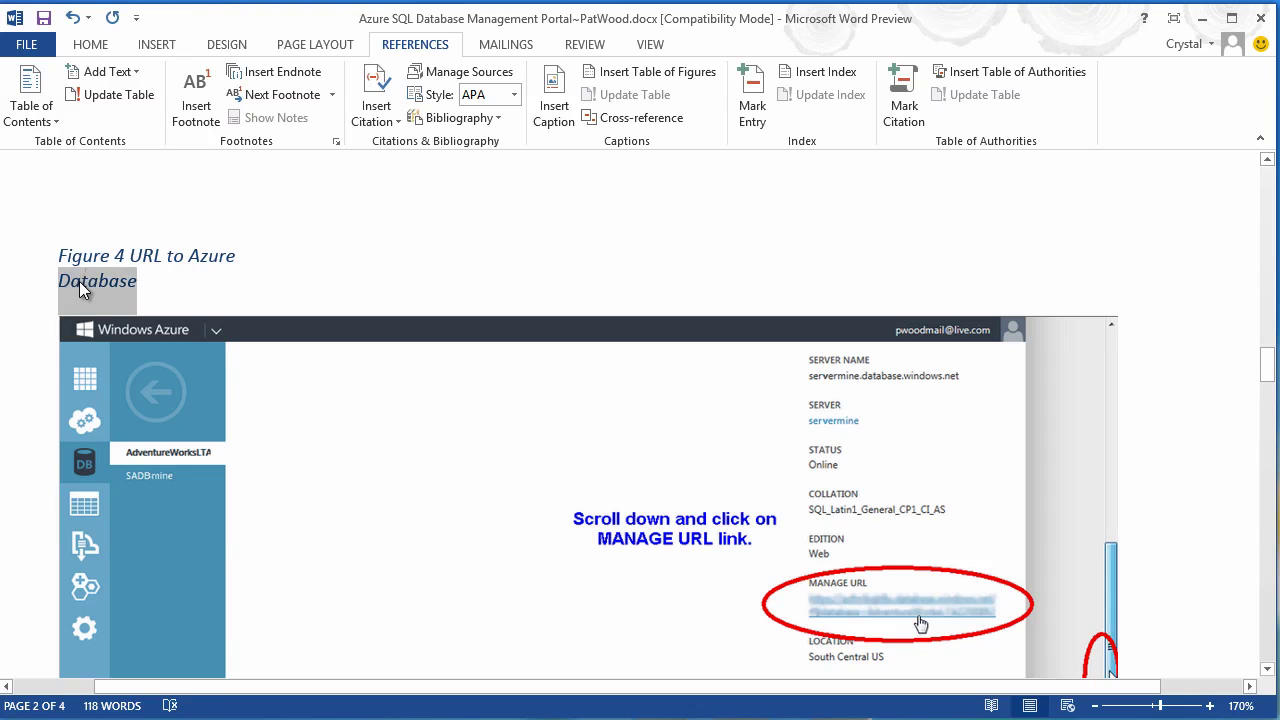
key(BackSpace)
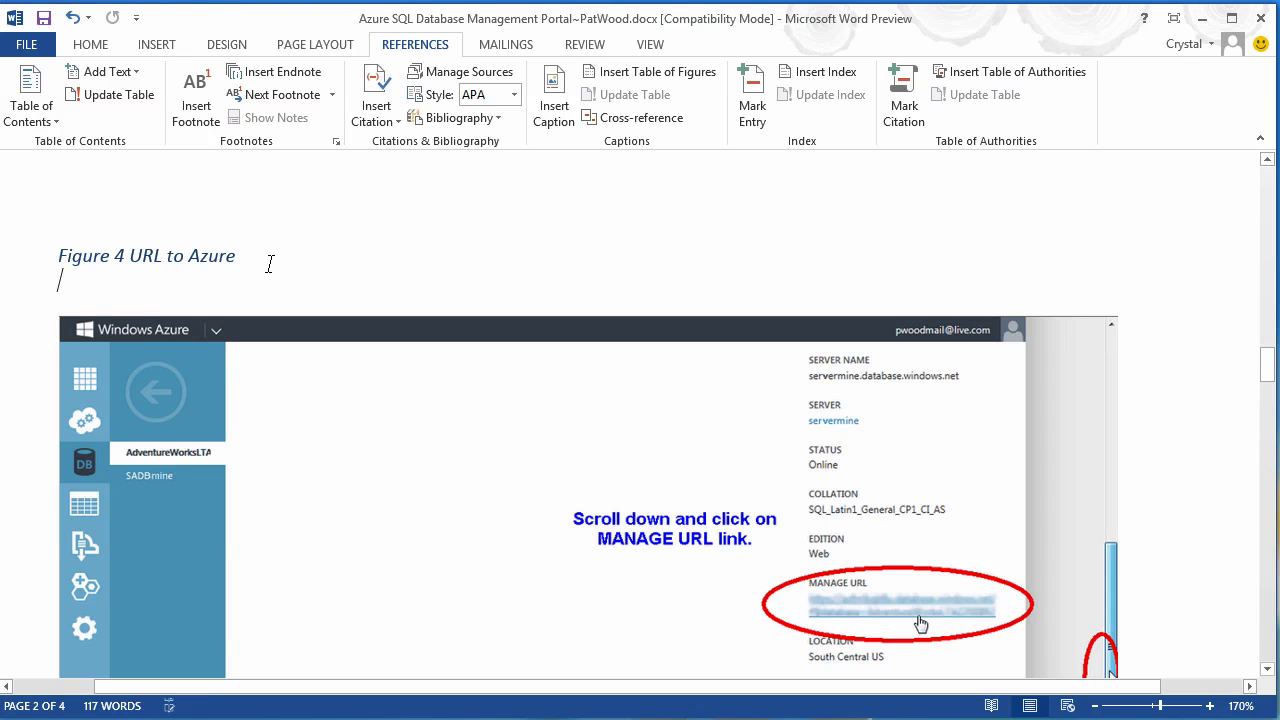
key(BackSpace)
key(ctrl+v)
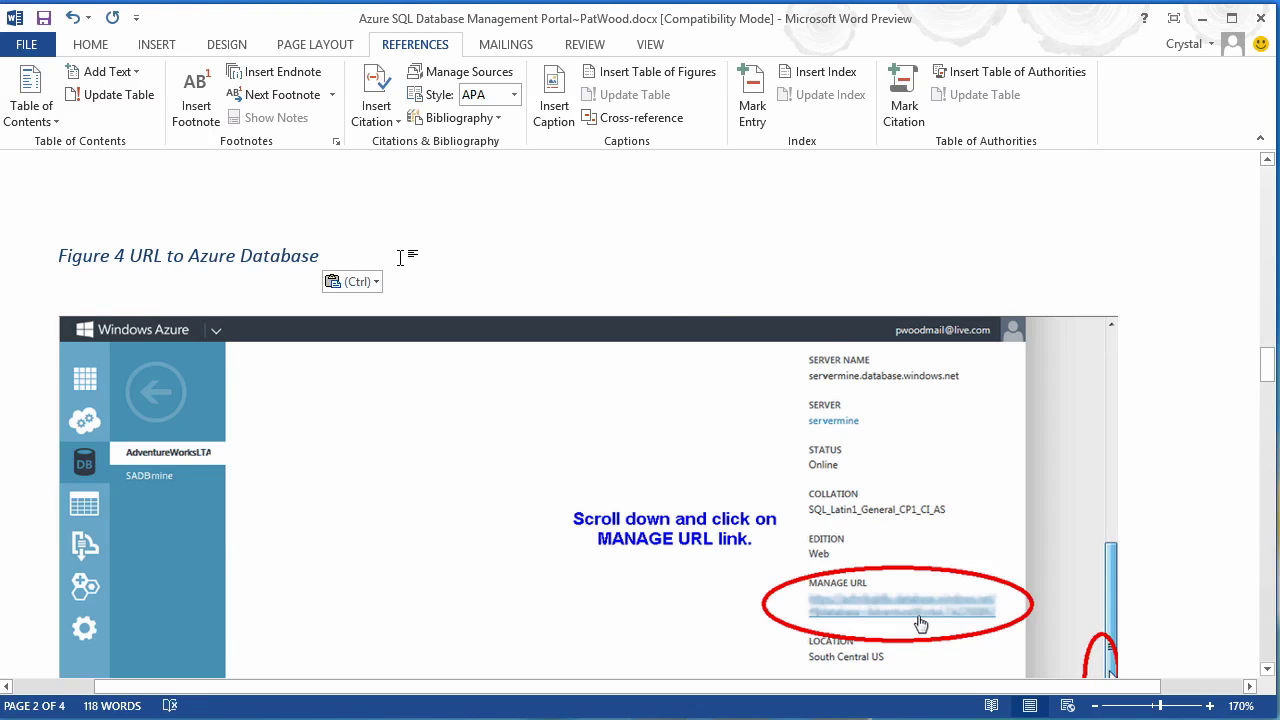
Step: Add the Figure caption "Enter user name and password" above the SQL Database logon screenshot on page 3
scroll(1270, 640, down, 4)
scroll(1270, 640, down, 5)
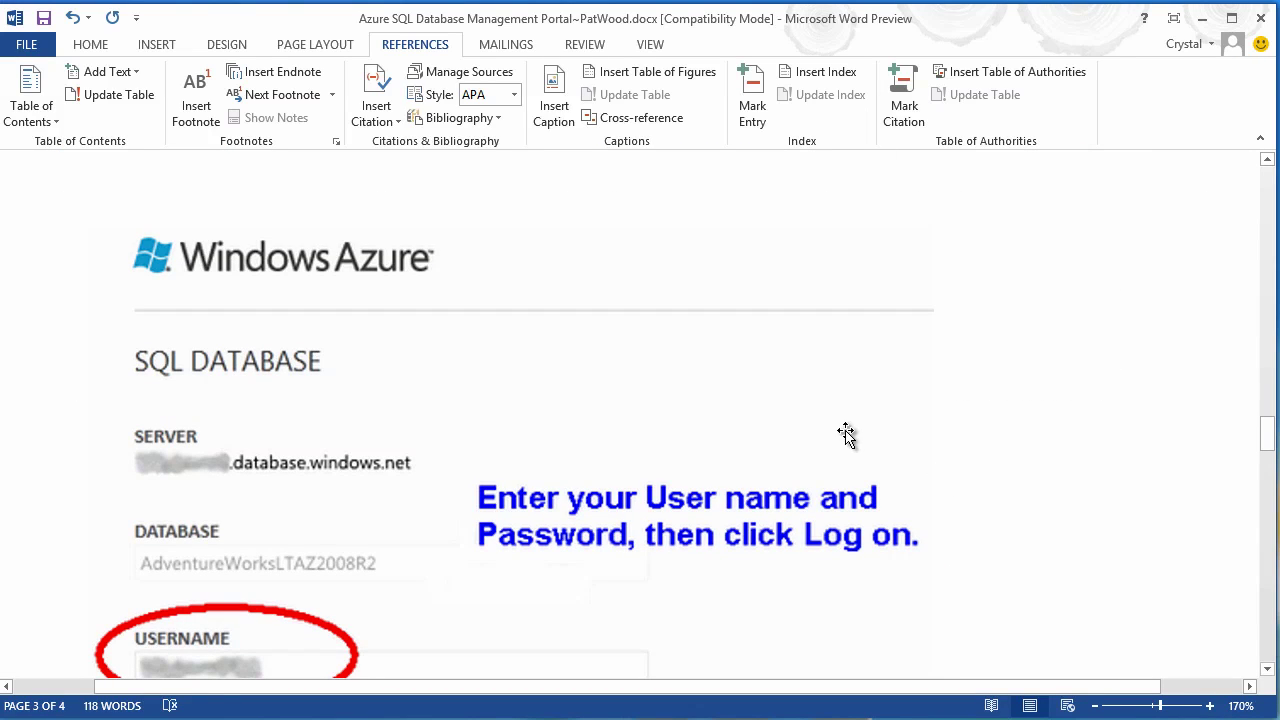
click(760, 420)
click(553, 106)
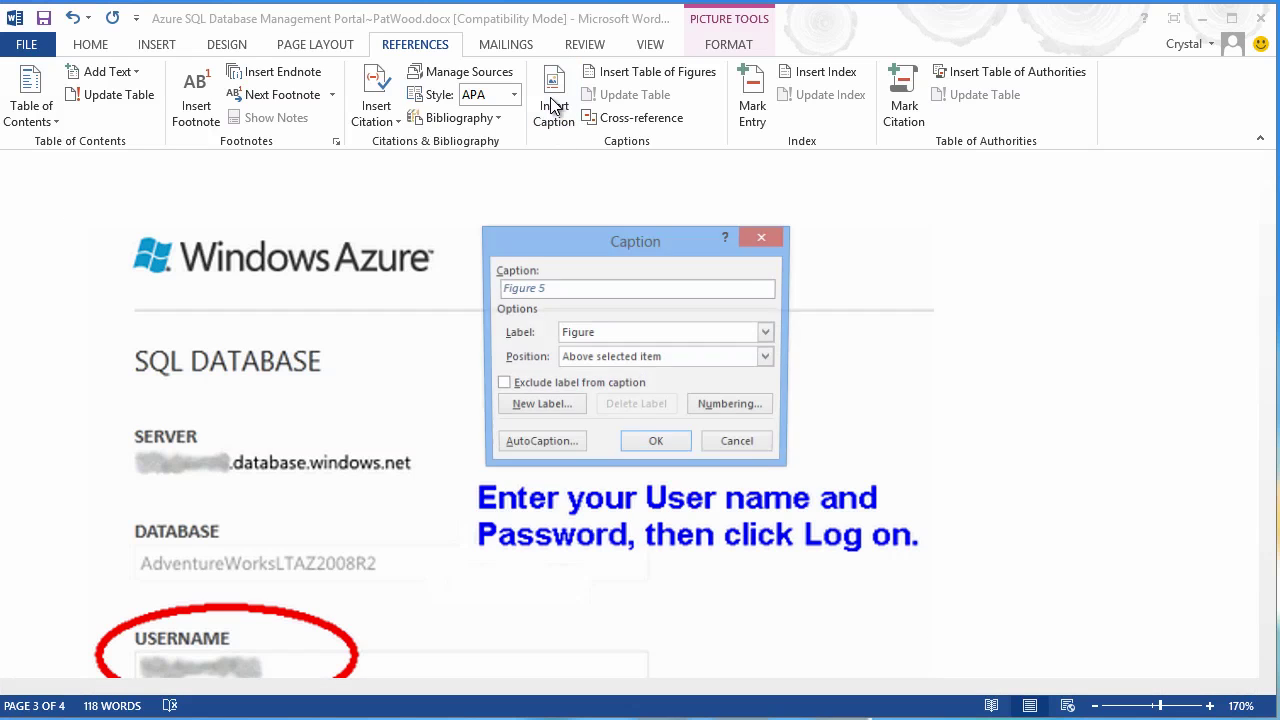
text(E)
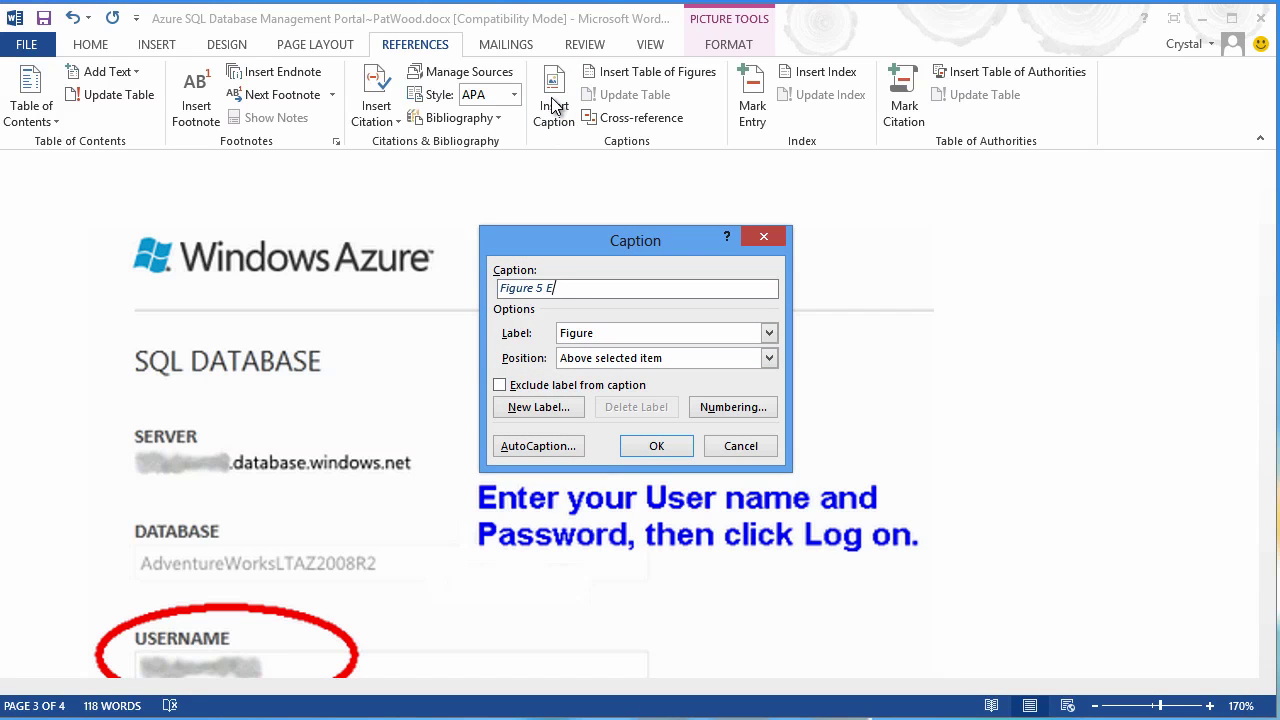
text(nter user name and password)
click(657, 446)
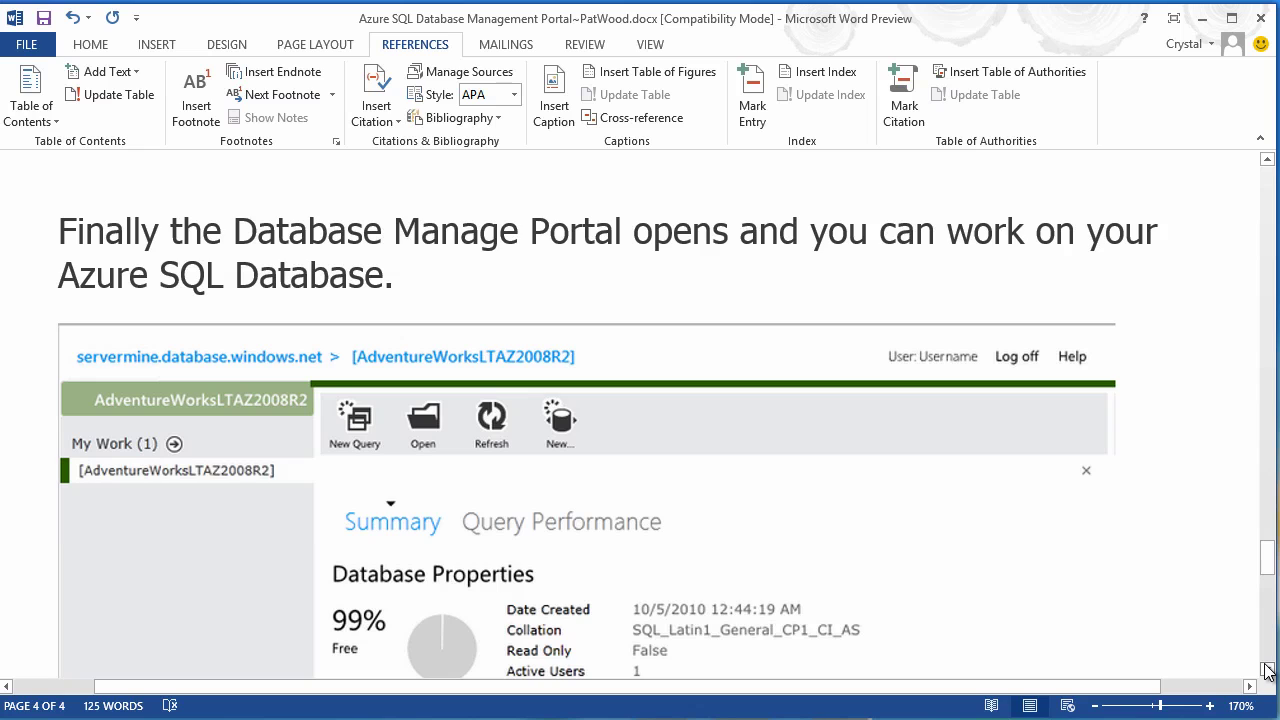
Step: Add the Figure caption "Portal Opens" above the Database Properties screenshot on page 4
click(1267, 670)
drag(1267, 670, 1267, 673)
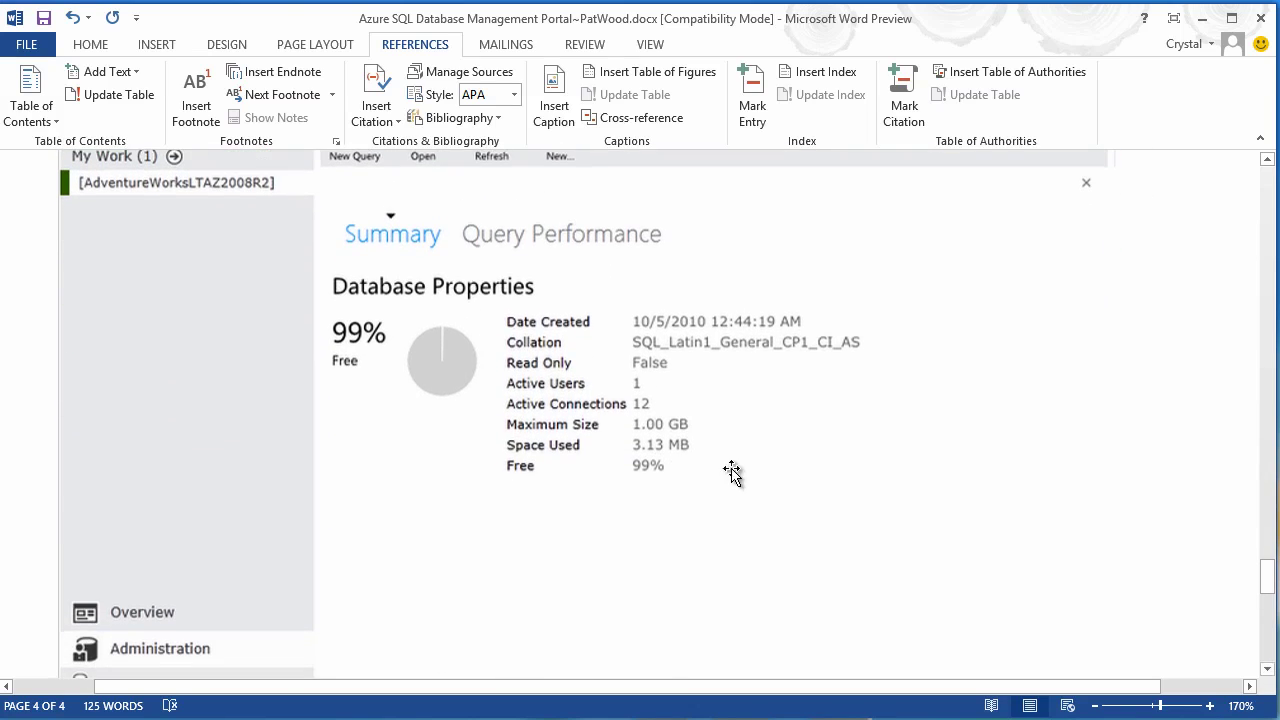
click(714, 448)
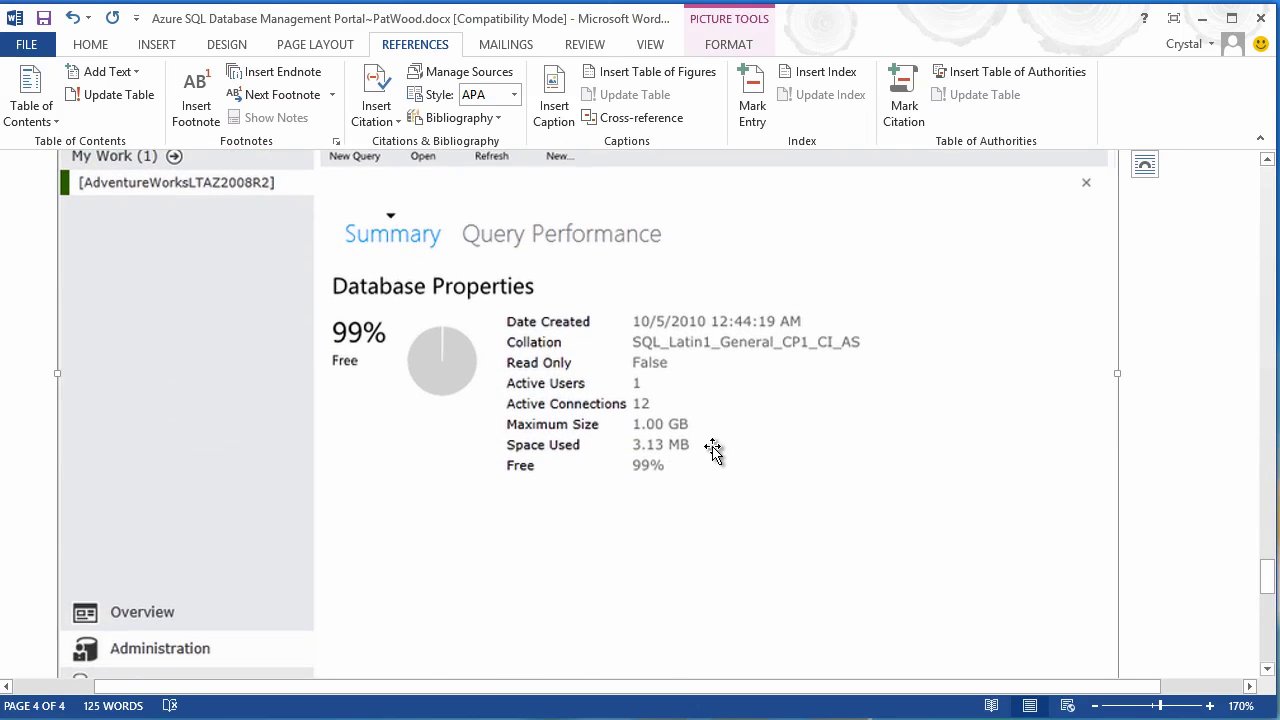
click(554, 113)
text(Portal)
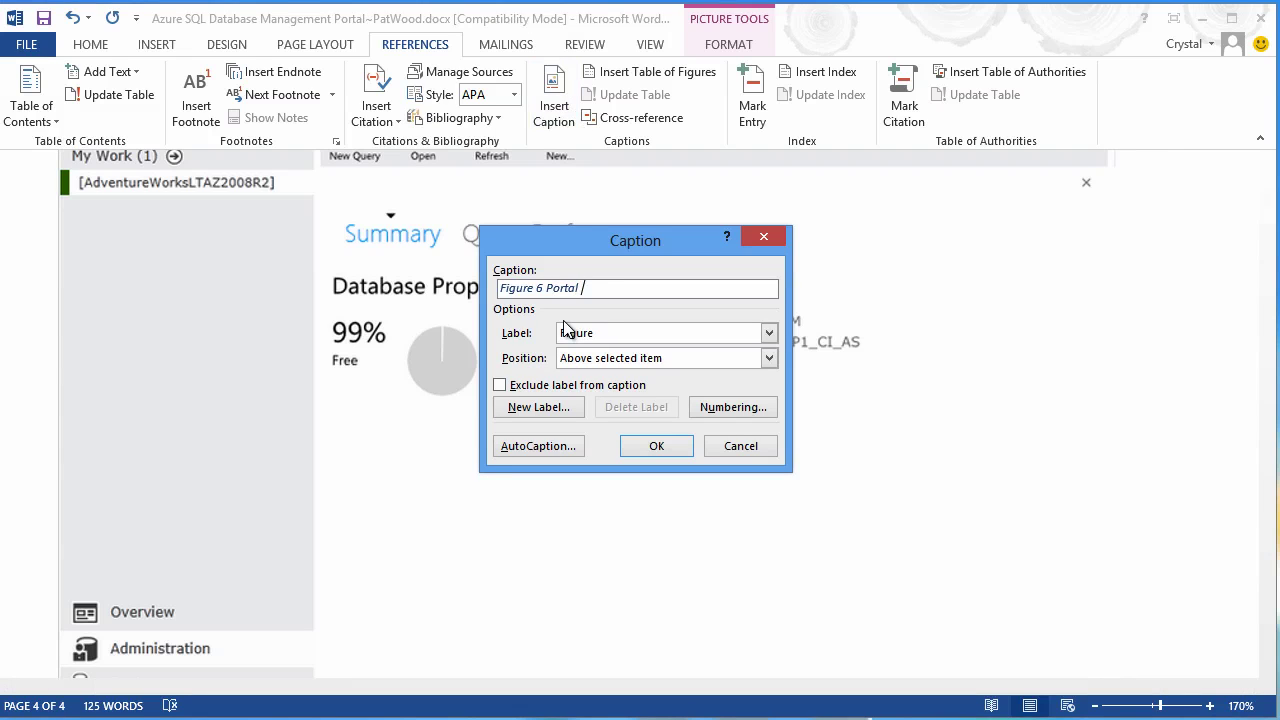
text( Op)
key(Return)
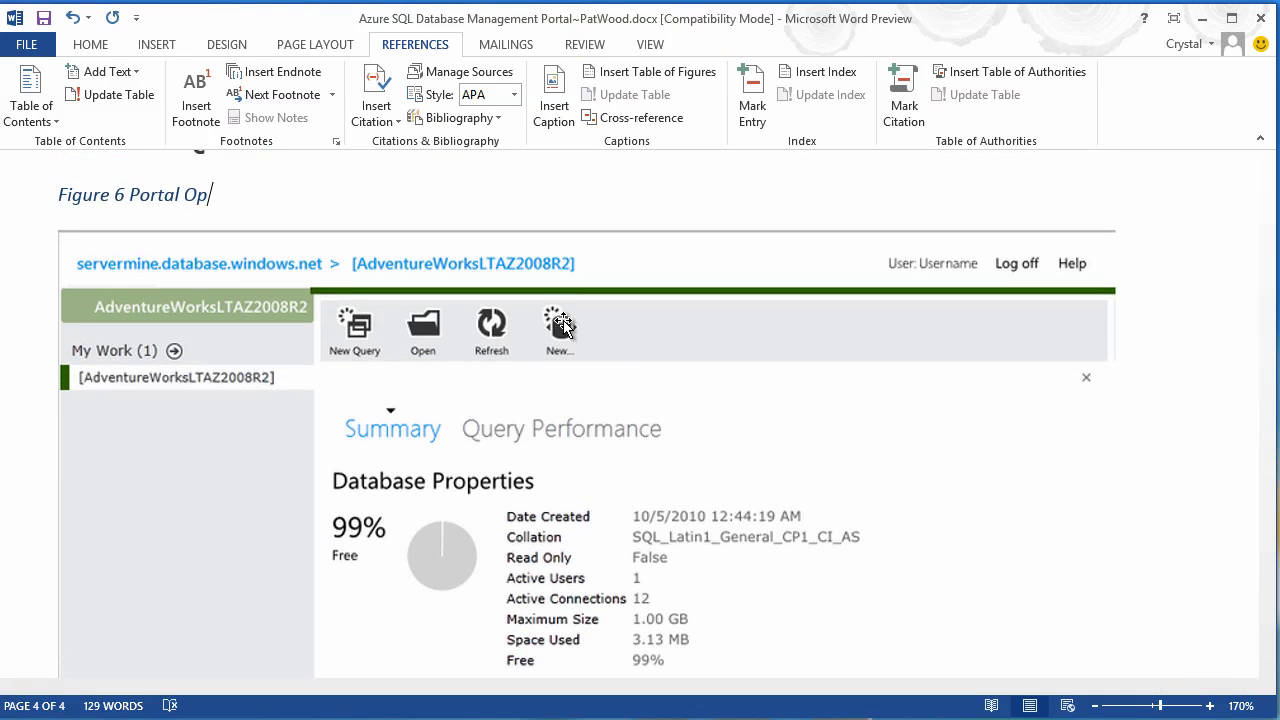
text(ens)
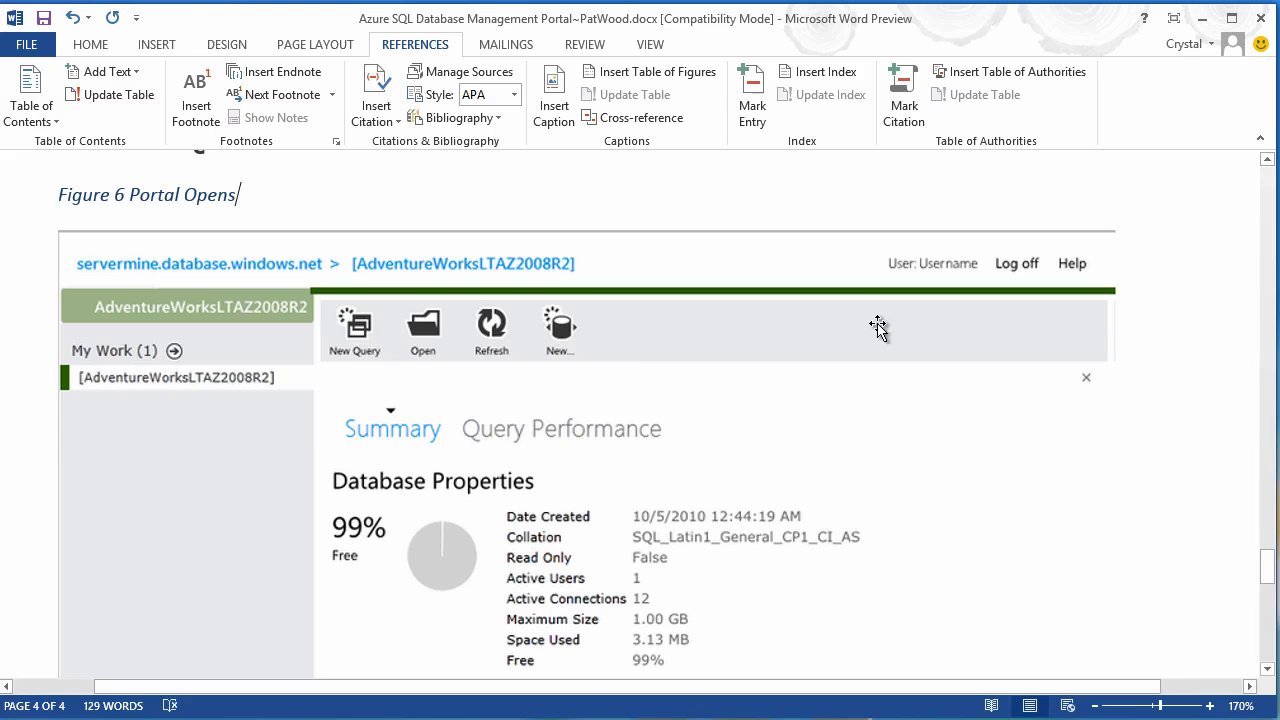
Step: Insert a page break at the end of the document and show the formatting marks
click(1271, 645)
click(1271, 645)
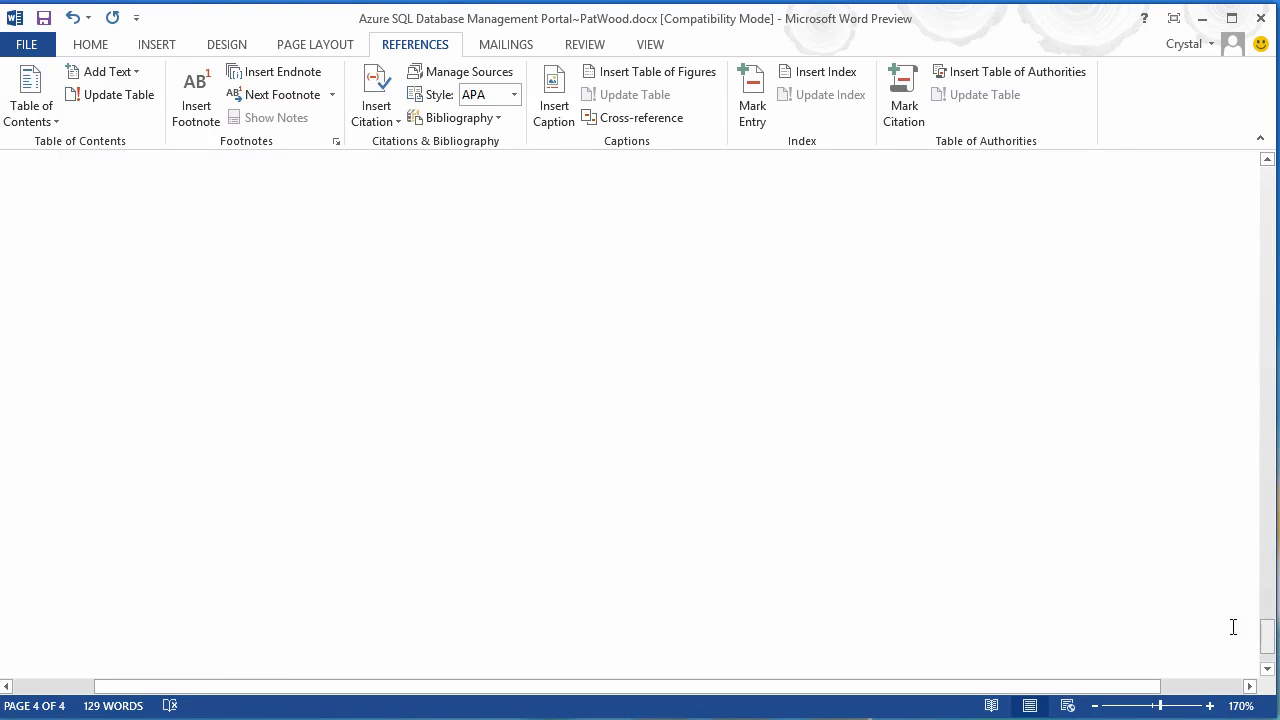
click(686, 278)
key(ctrl+Return)
click(628, 84)
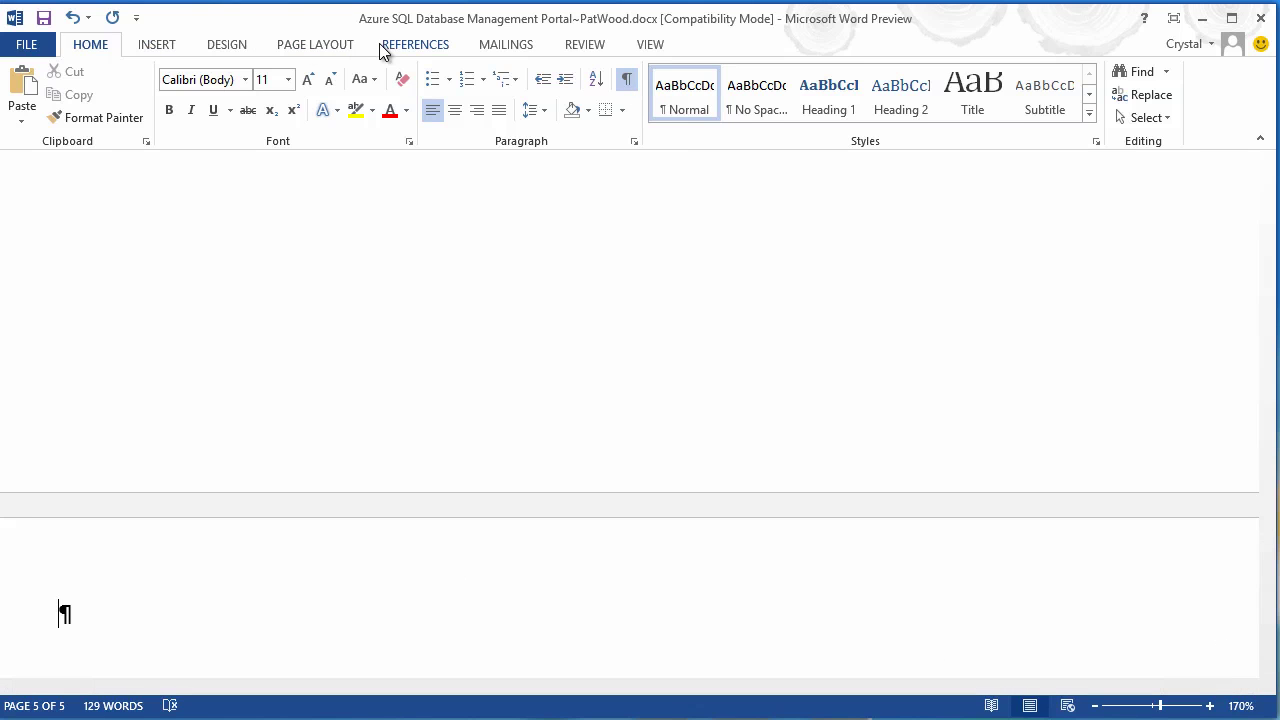
Step: Insert a table of figures for the Figure captions on the new last page, and hide the formatting marks
click(438, 47)
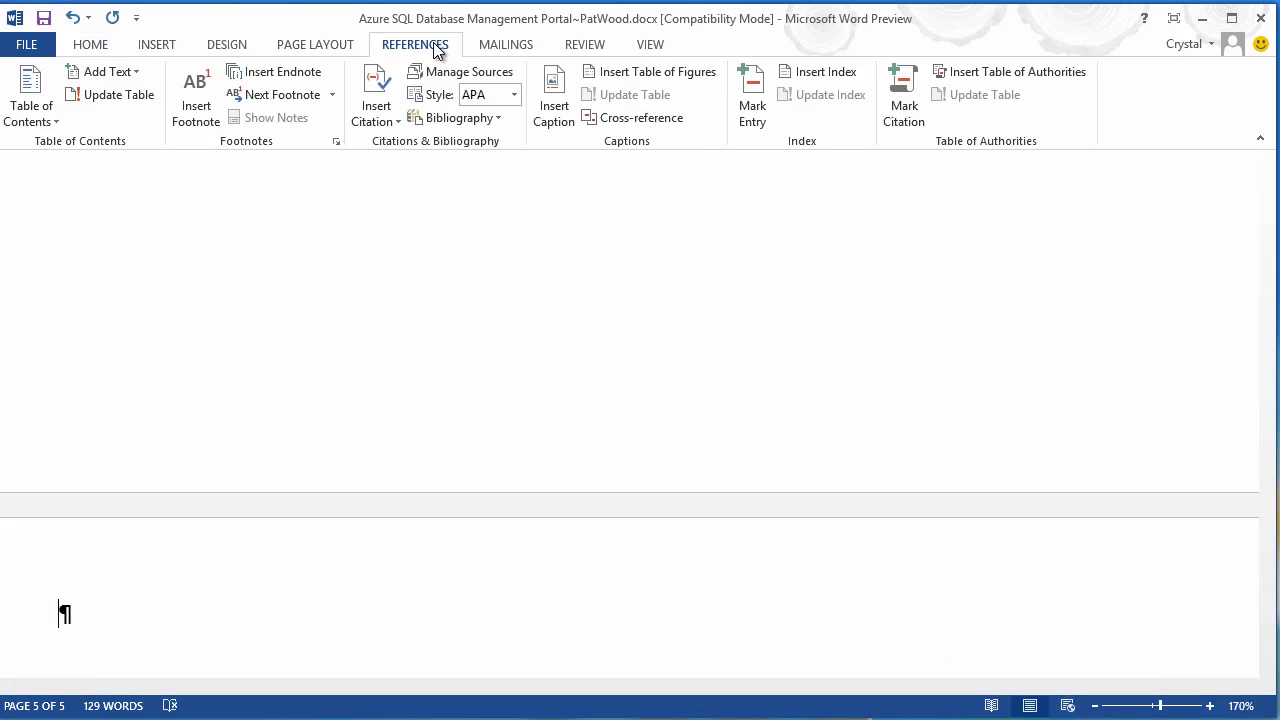
click(688, 83)
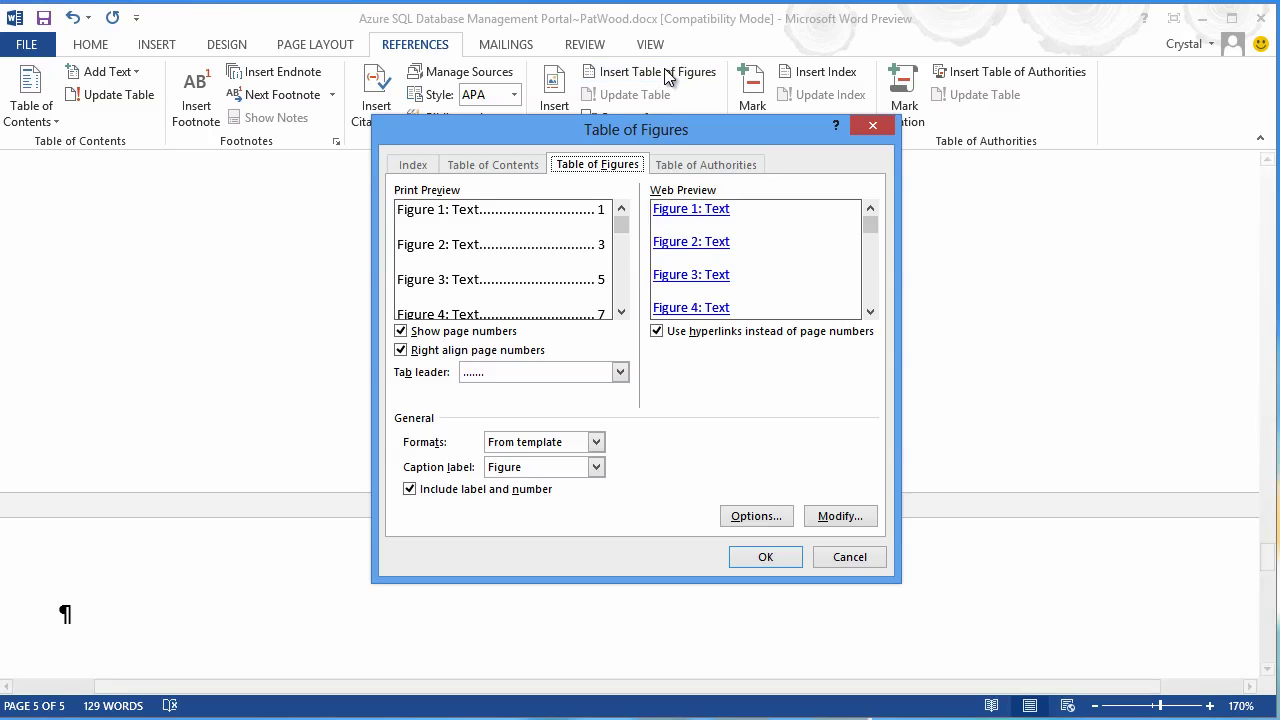
click(770, 559)
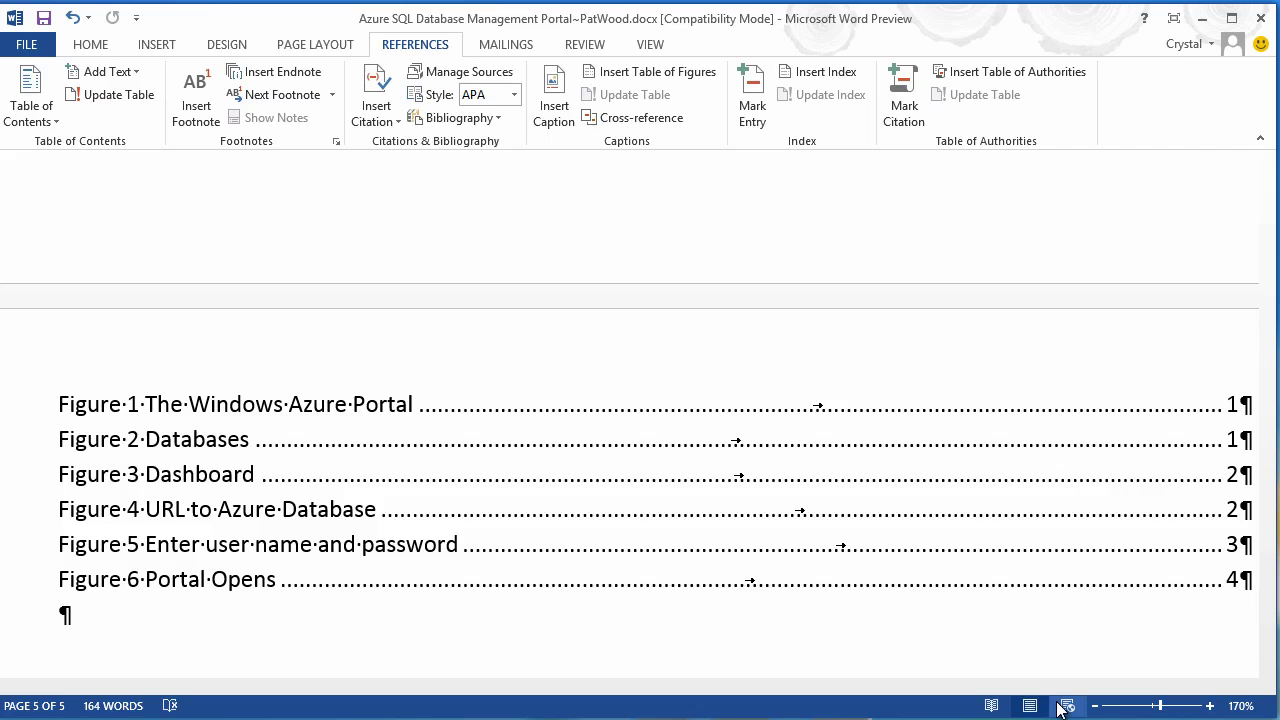
click(88, 46)
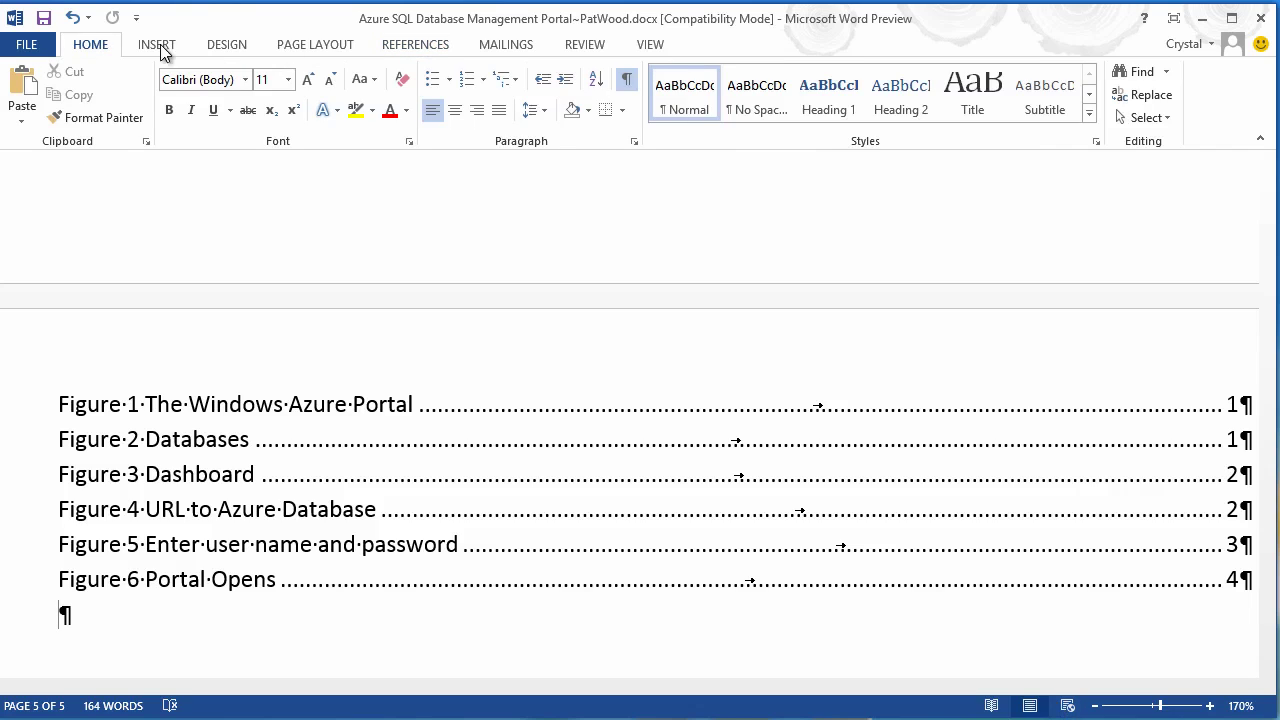
click(626, 78)
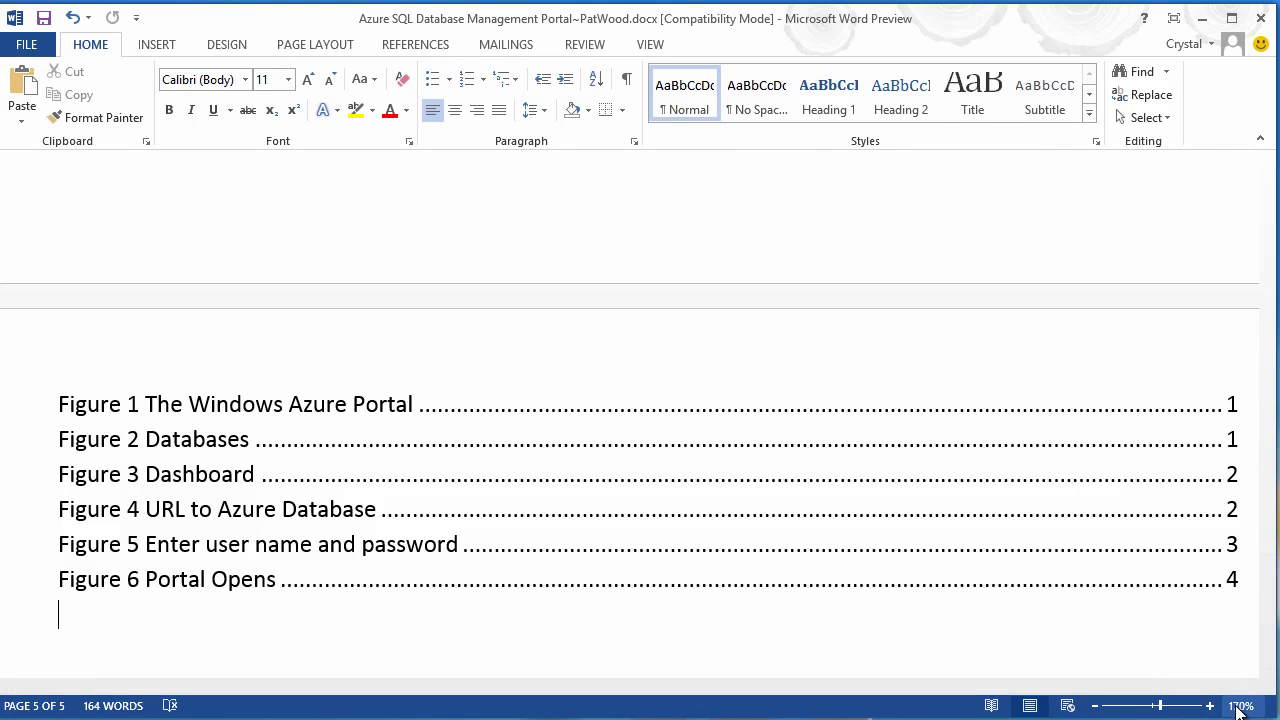